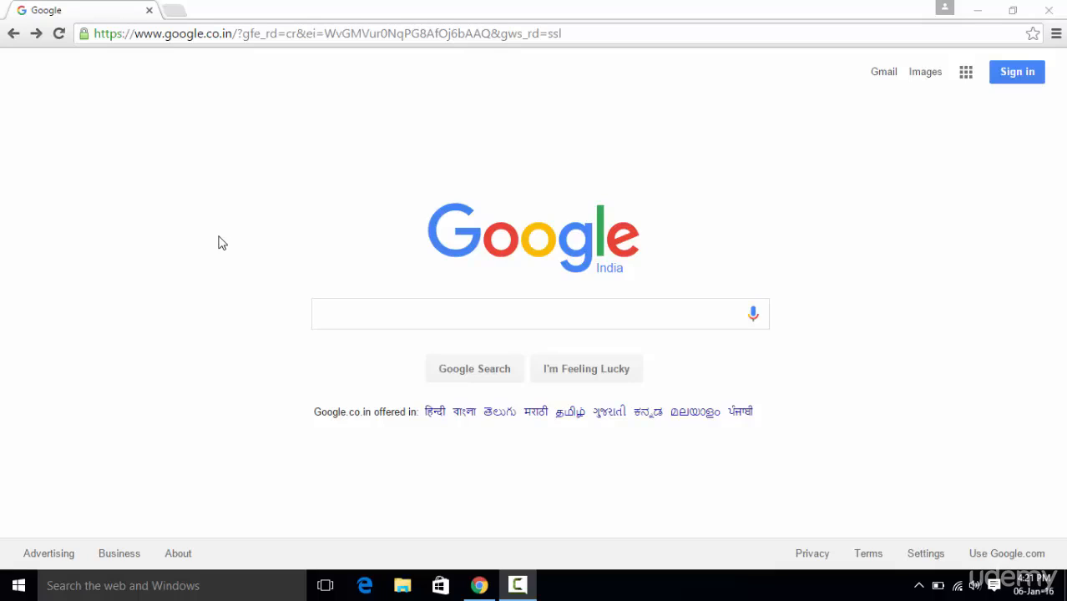
Search Google for "download java jdk".
click(401, 312)
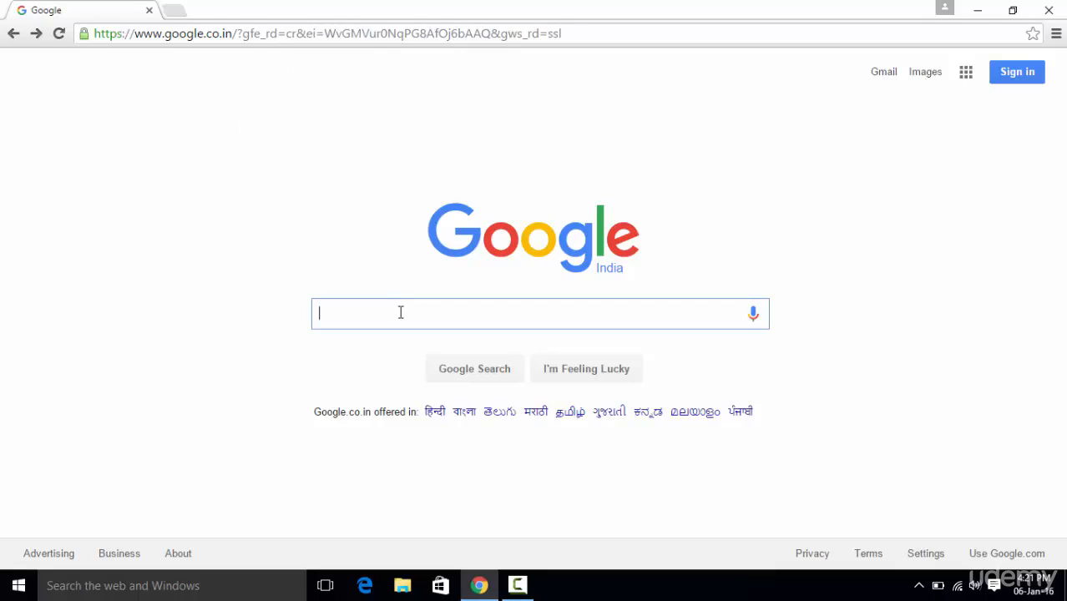
text(down)
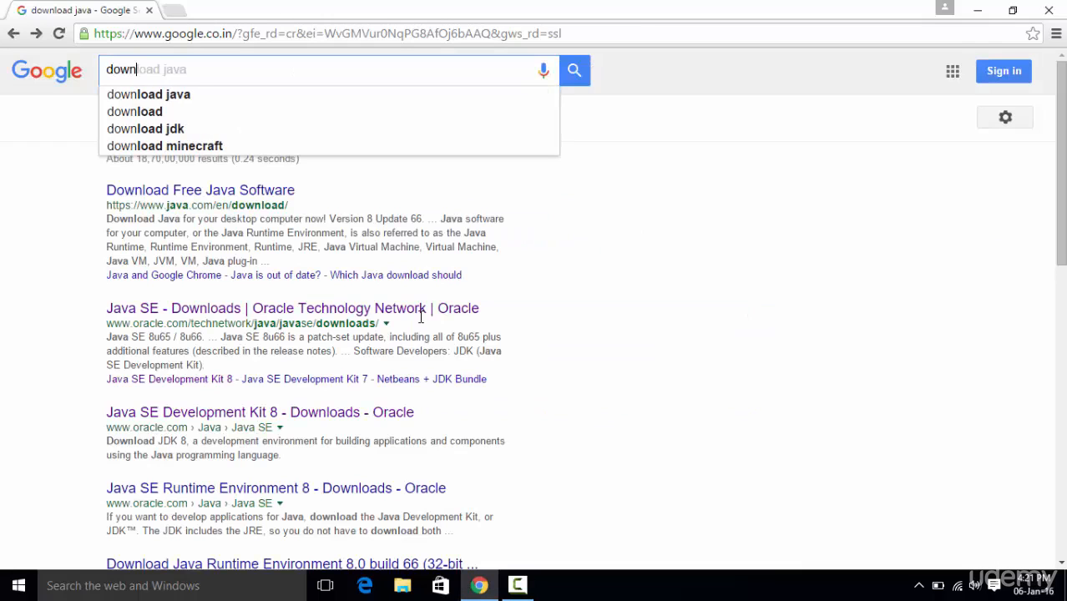
text(load java )
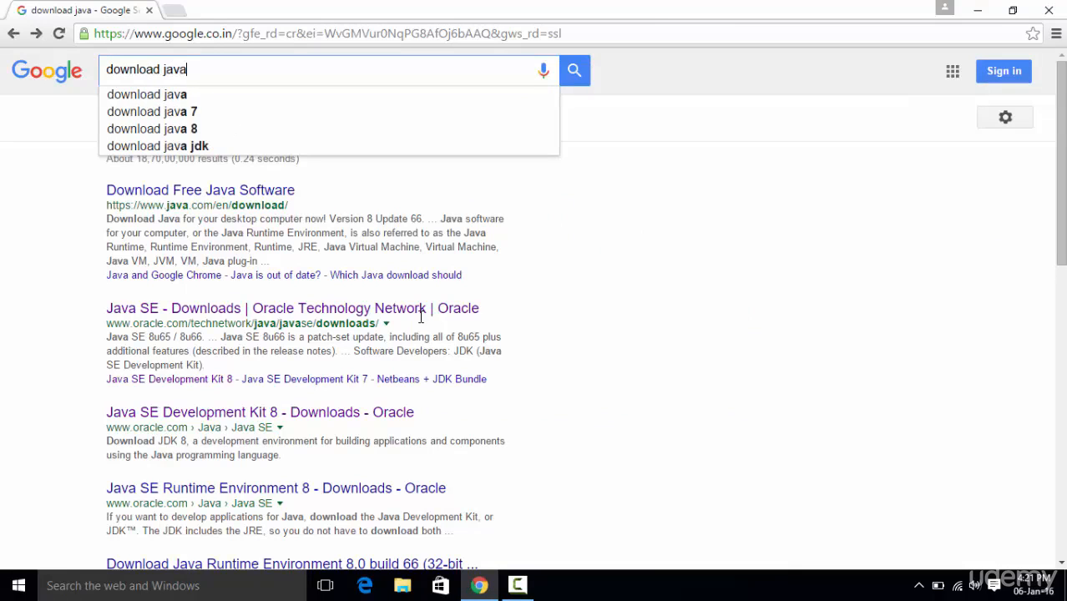
text(jdk)
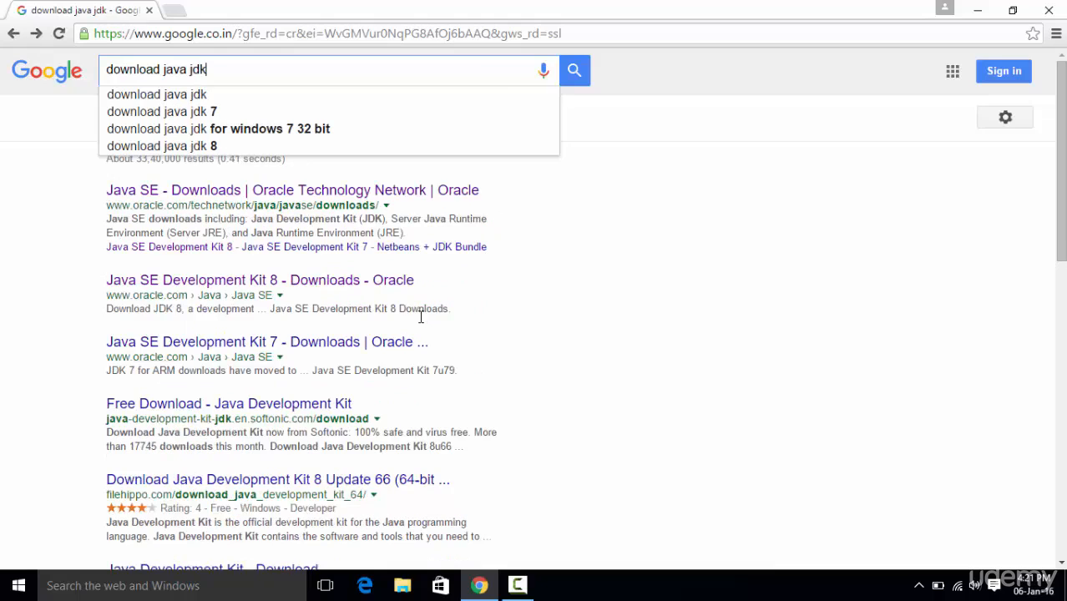
key(Return)
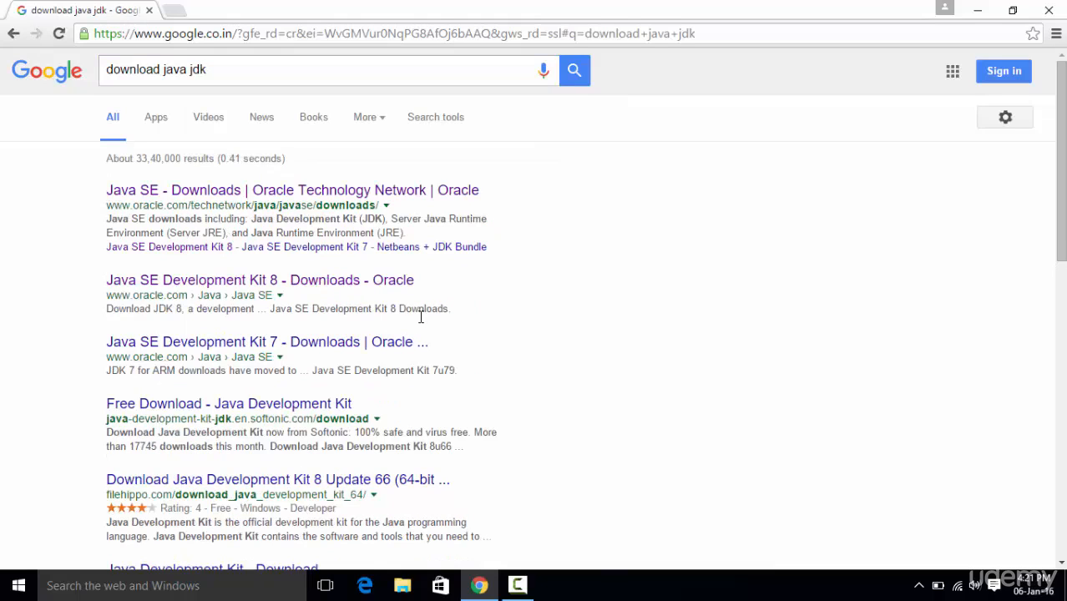
Open the Oracle Java SE Downloads search result in a new tab and switch to it.
right_click(259, 192)
click(292, 198)
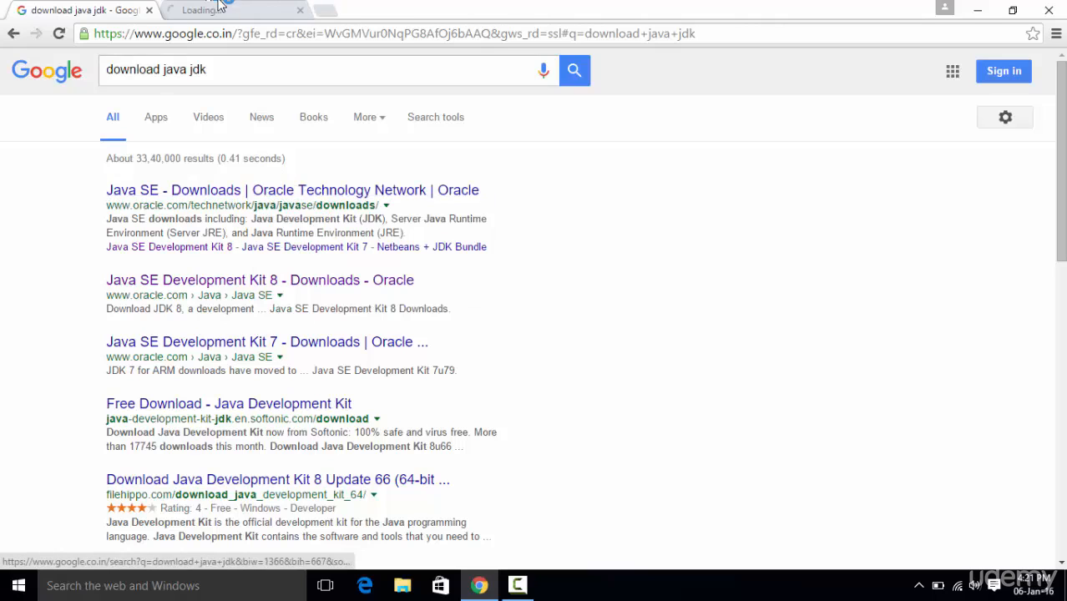
click(227, 12)
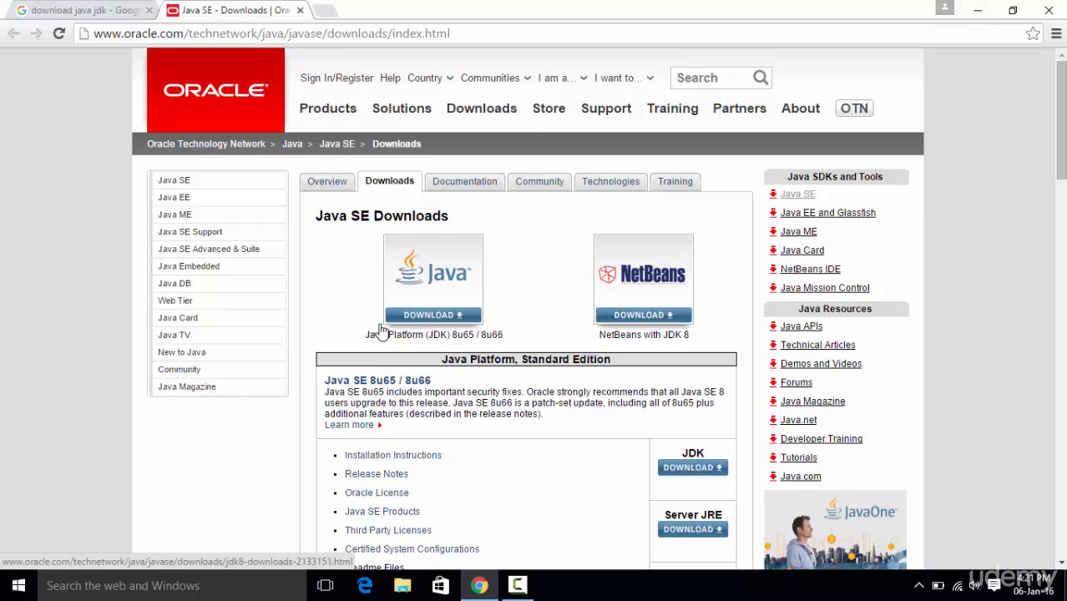
Open the Java Platform (JDK) 8u65 / 8u66 download page and examine the Windows x86 and Windows x64 packages of 8u65.
click(421, 321)
scroll(283, 284, down, 3)
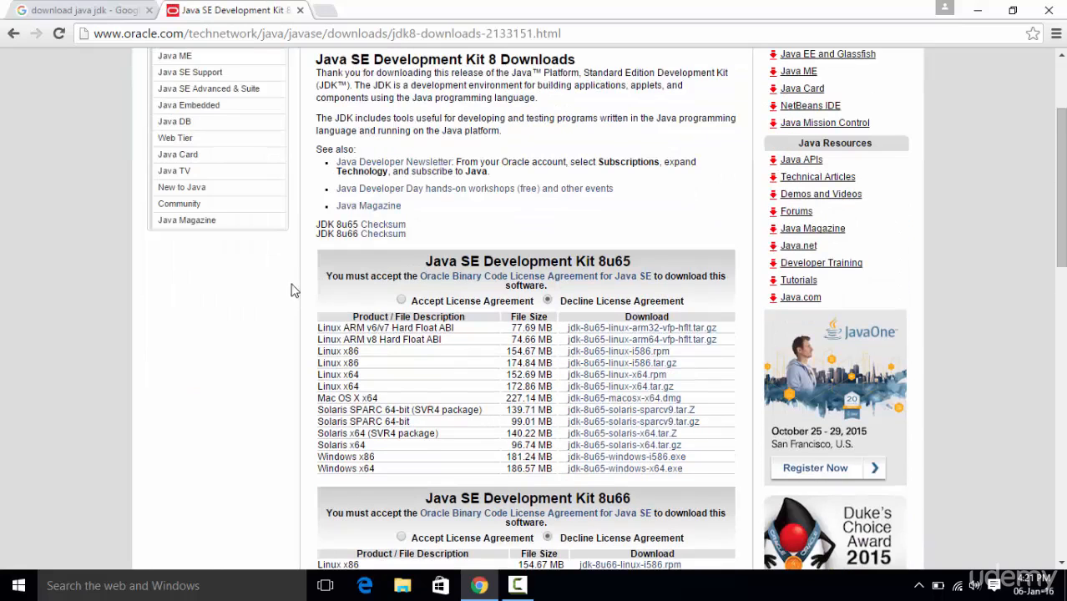
scroll(284, 280, down, 2)
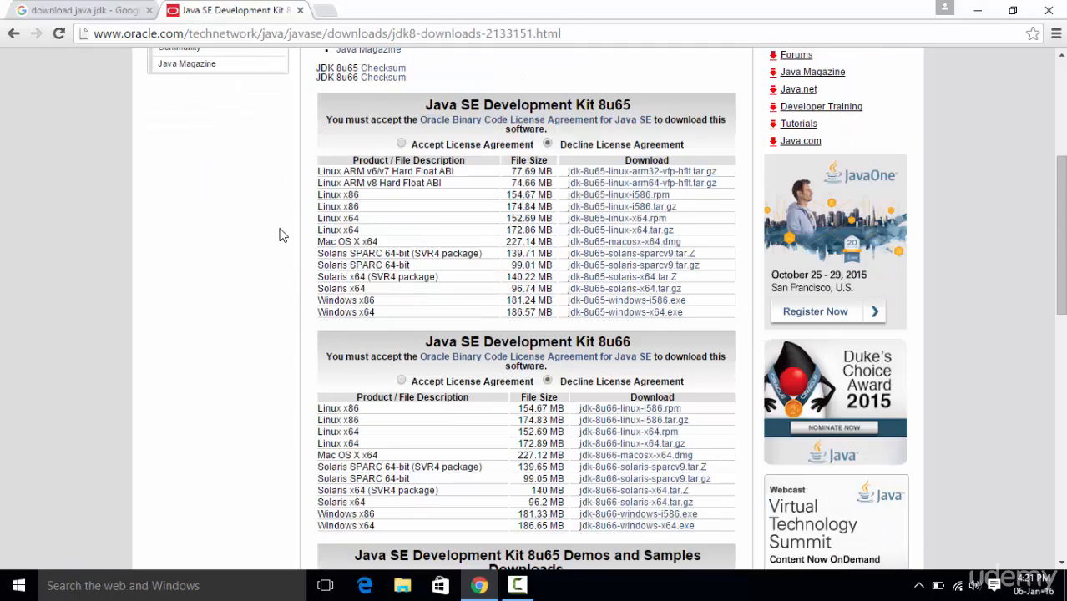
scroll(281, 234, down, 1)
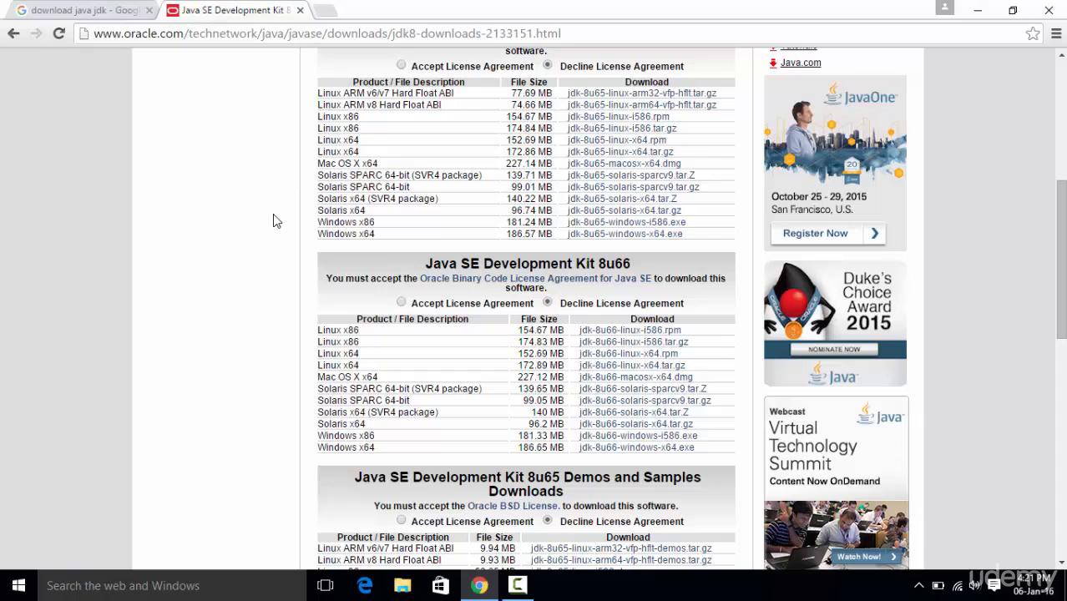
scroll(276, 222, up, 1)
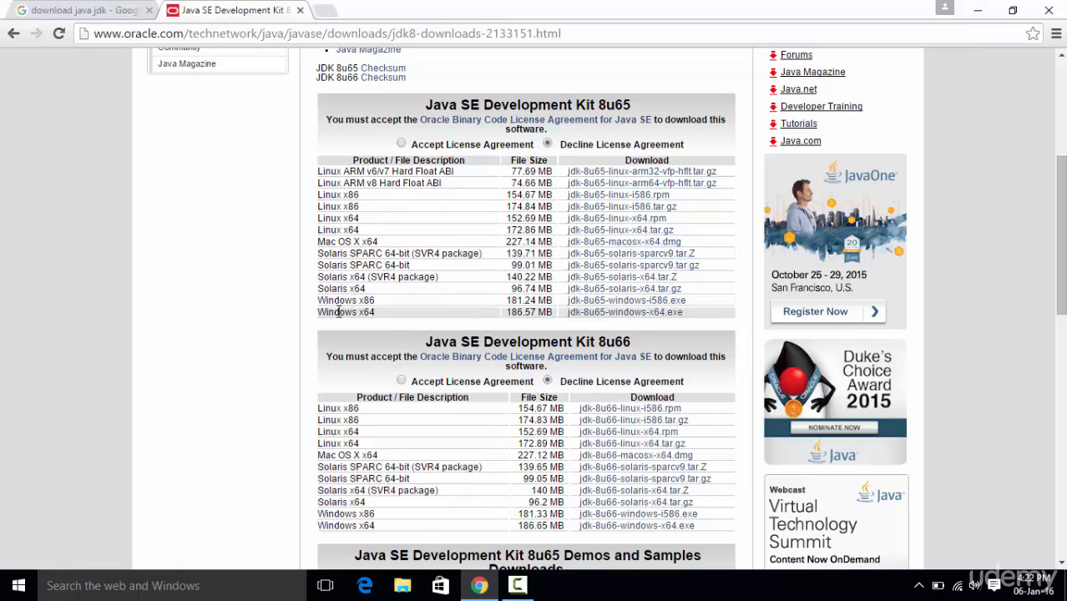
drag(319, 300, 374, 312)
click(373, 312)
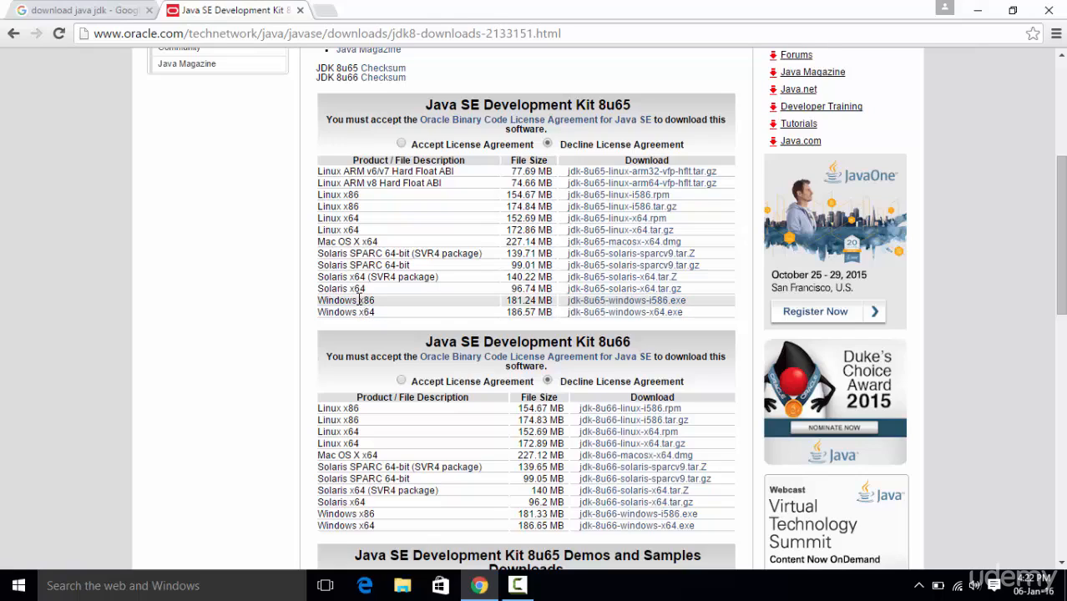
double_click(364, 299)
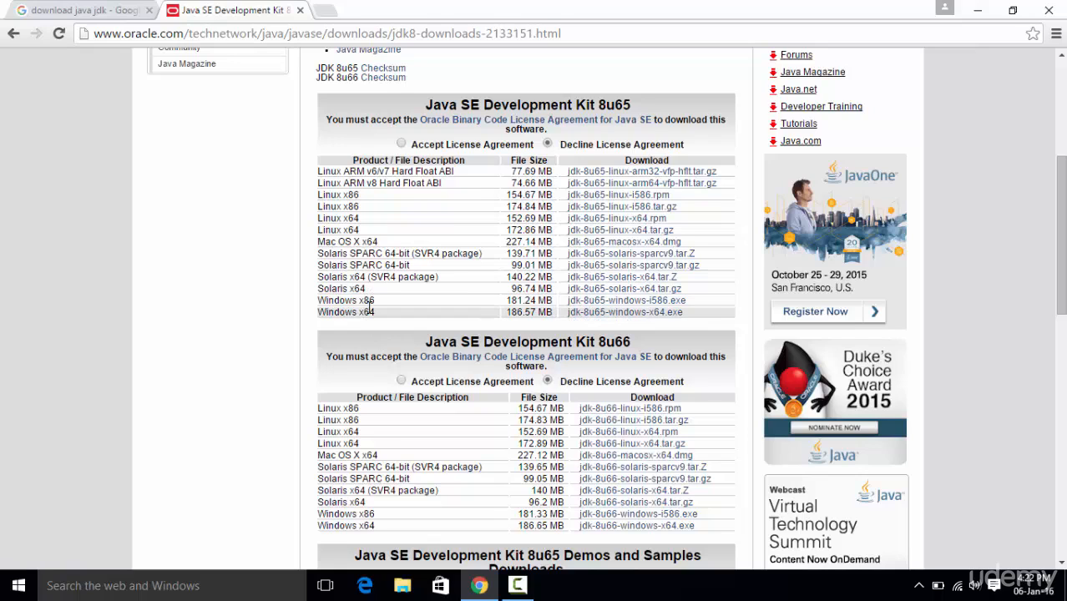
Minimize the browser, check the system type in the properties of This PC in File Explorer, and close both windows.
click(978, 10)
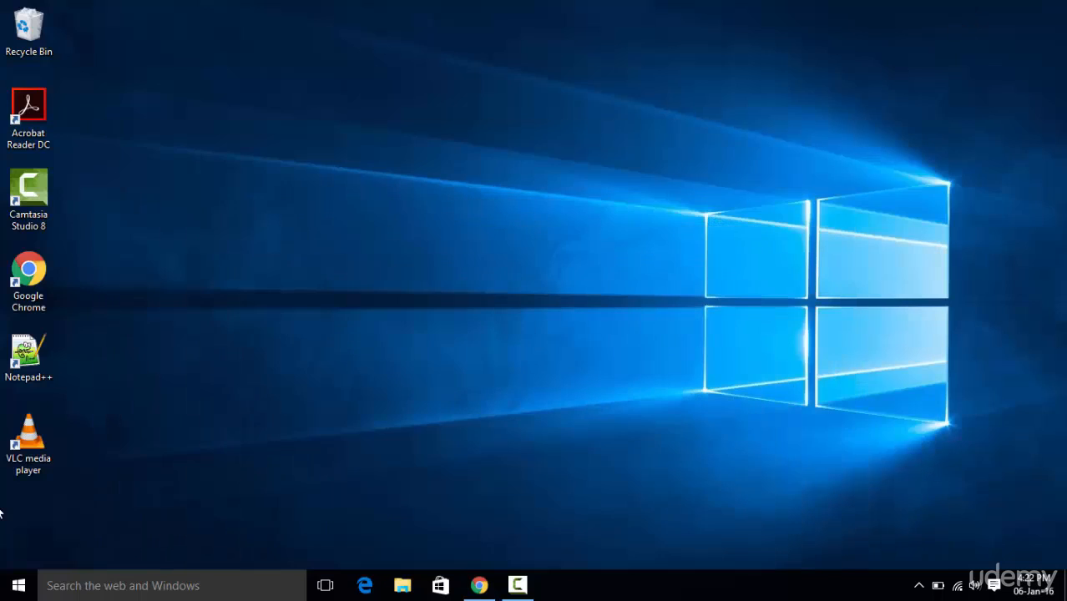
click(3, 589)
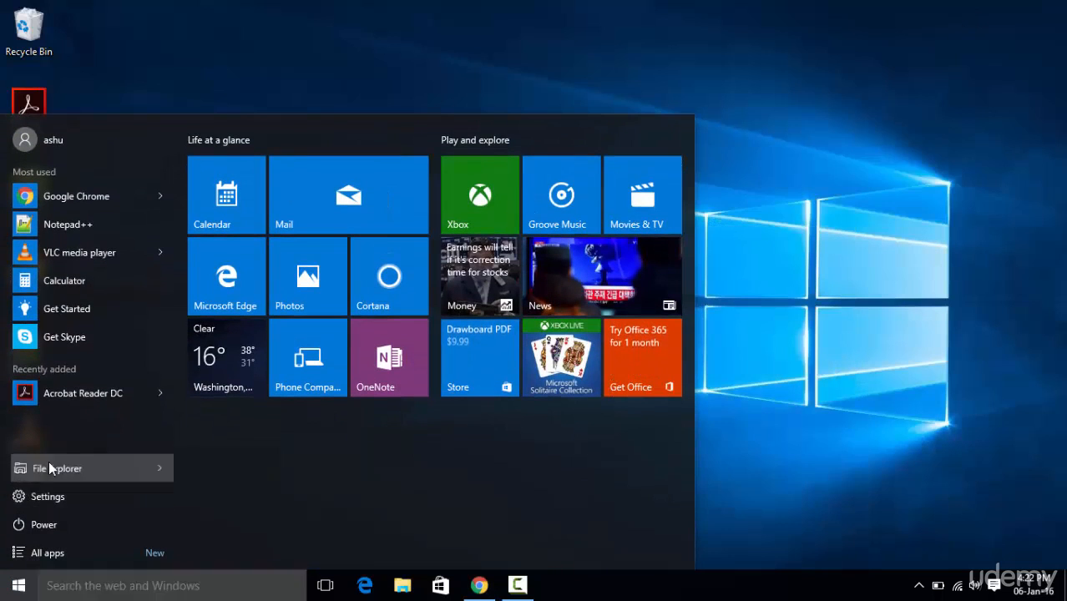
click(50, 467)
right_click(57, 287)
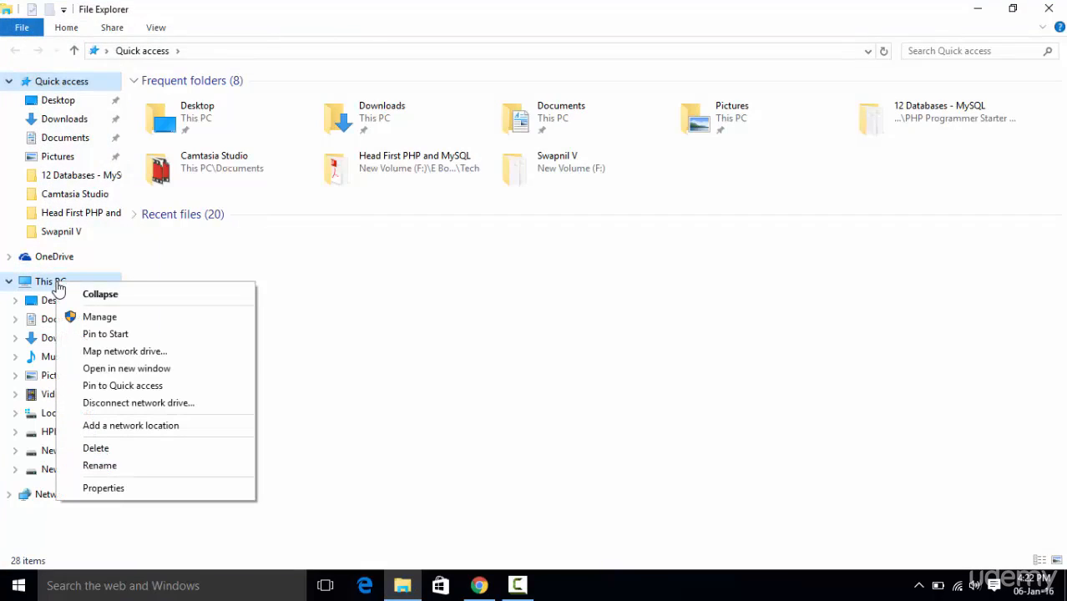
click(103, 489)
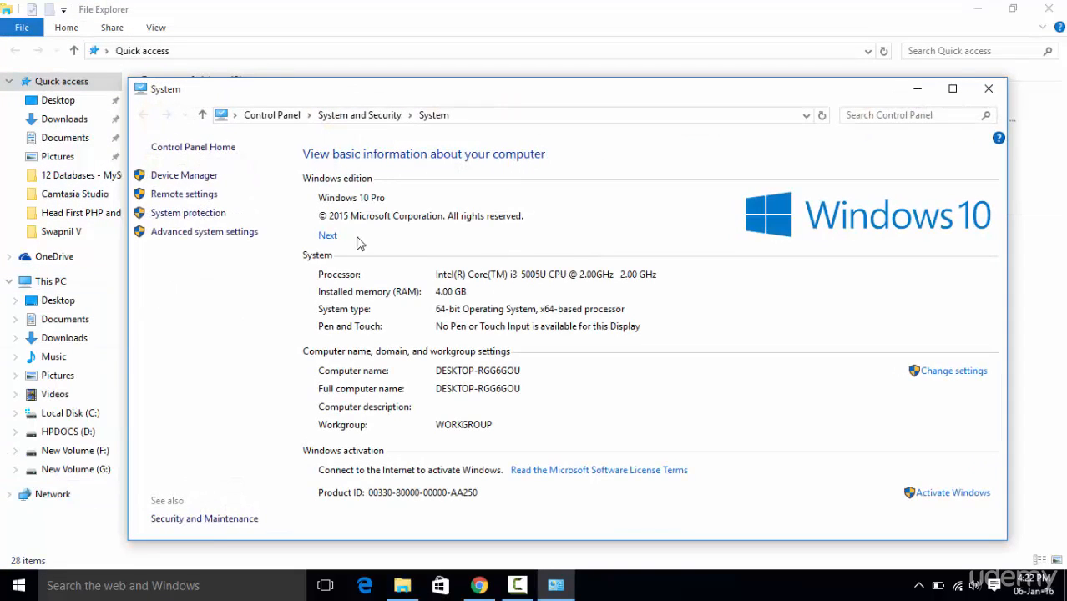
drag(363, 93, 358, 46)
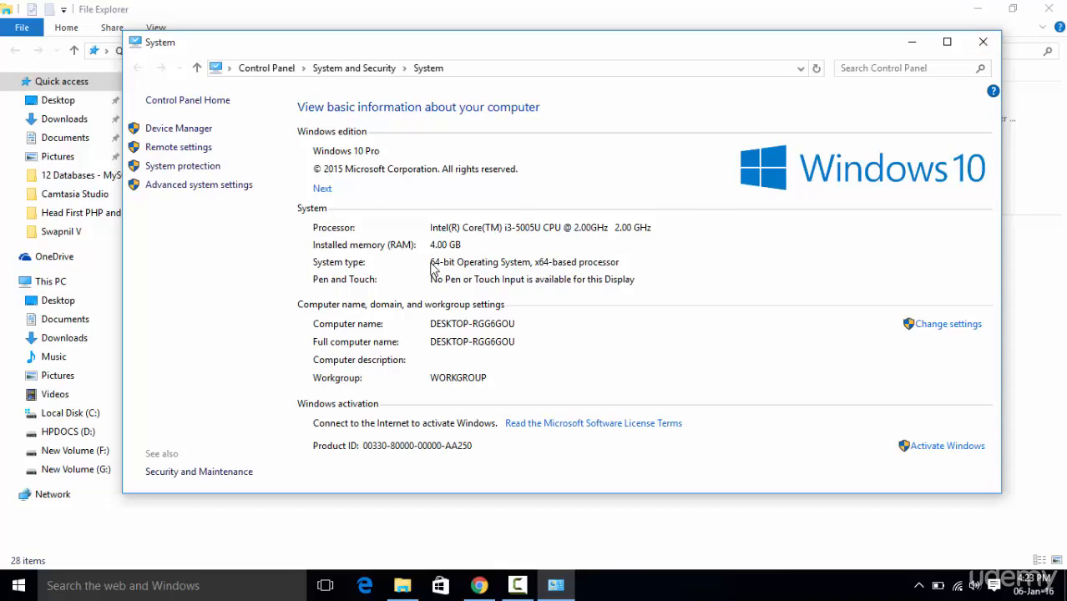
click(973, 48)
click(1047, 10)
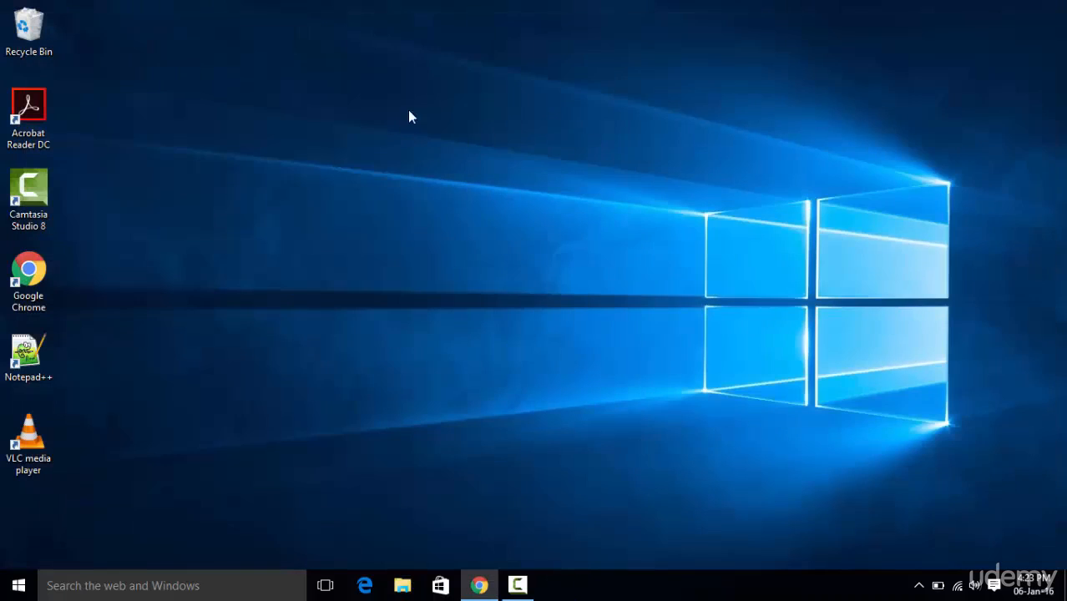
Return to Chrome, accept the license agreement for Java SE Development Kit 8u65, and close the browser.
click(478, 586)
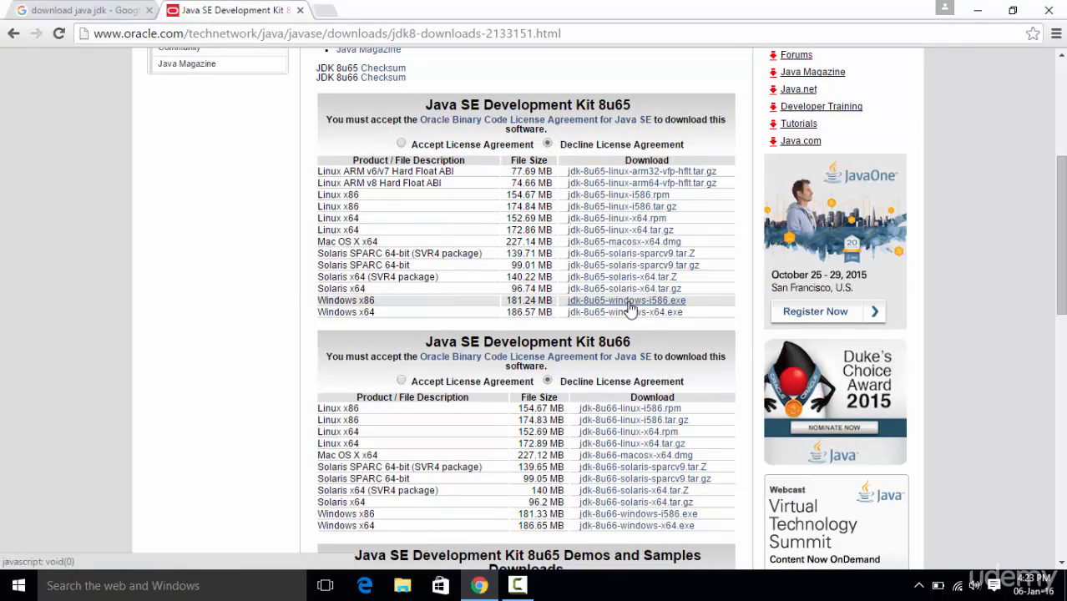
click(401, 145)
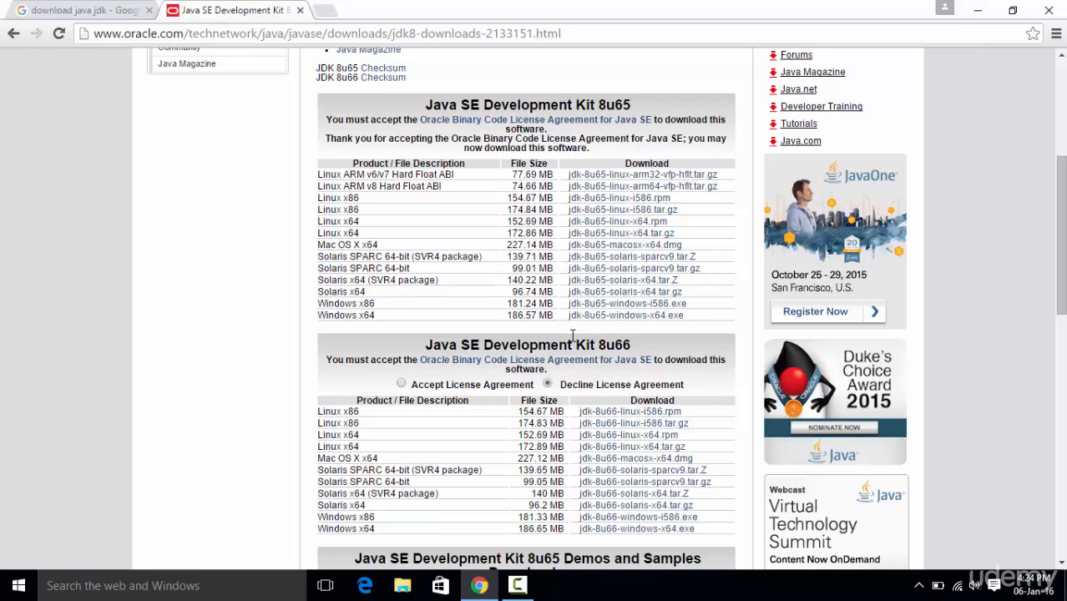
click(1041, 7)
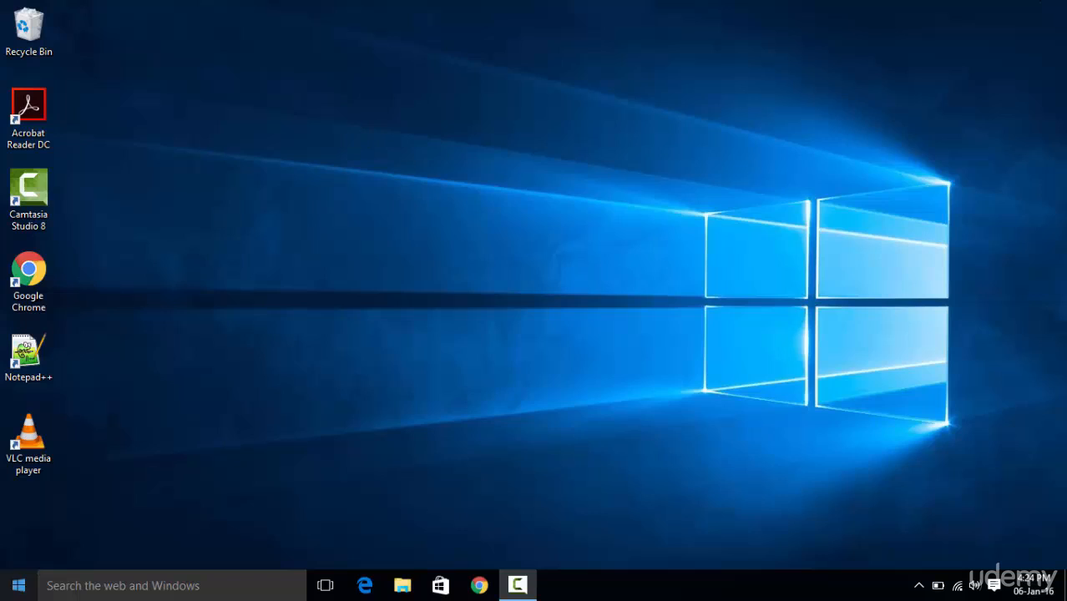
Open File Explorer maximized and display the properties of This PC.
click(5, 587)
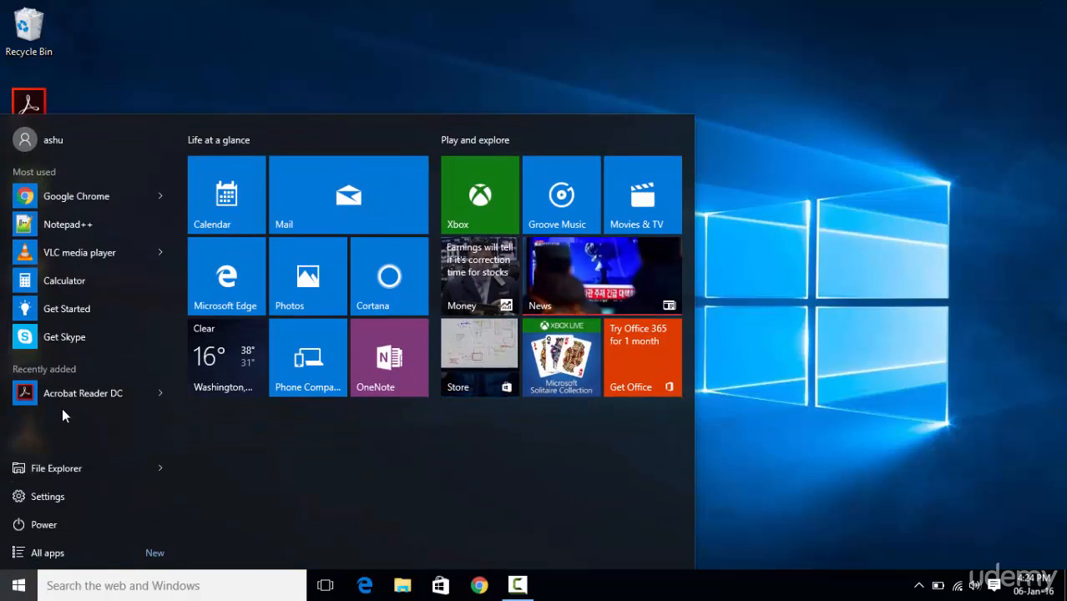
click(47, 471)
drag(329, 19, 526, 38)
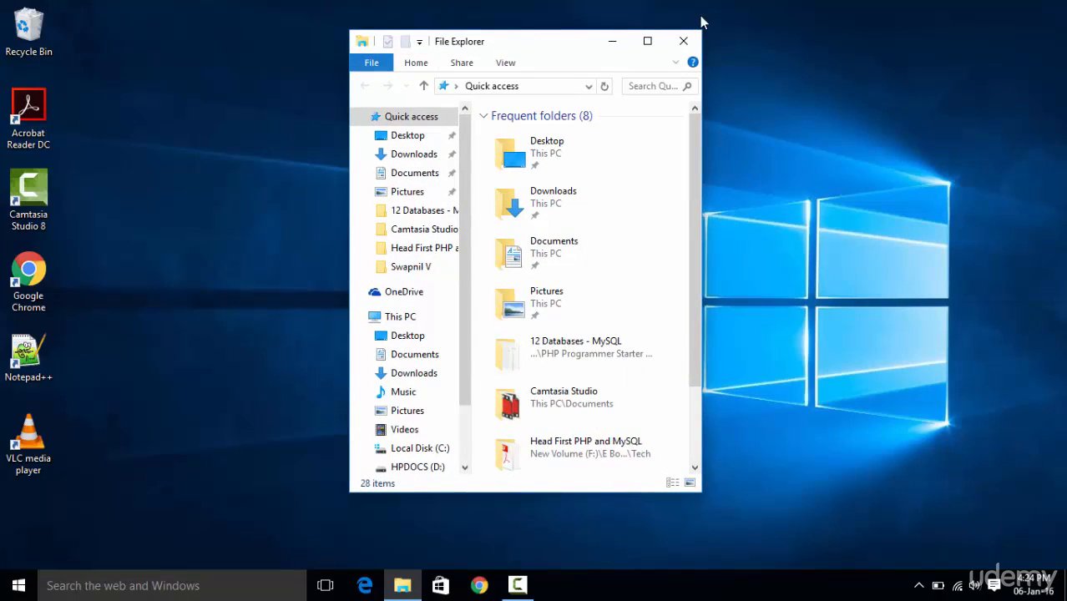
click(647, 41)
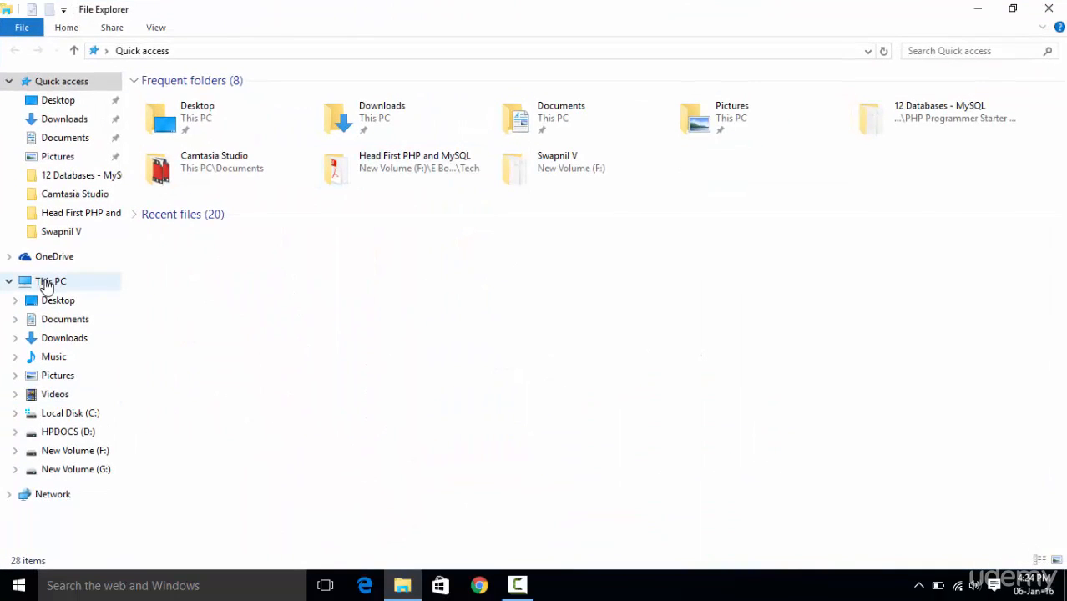
right_click(45, 286)
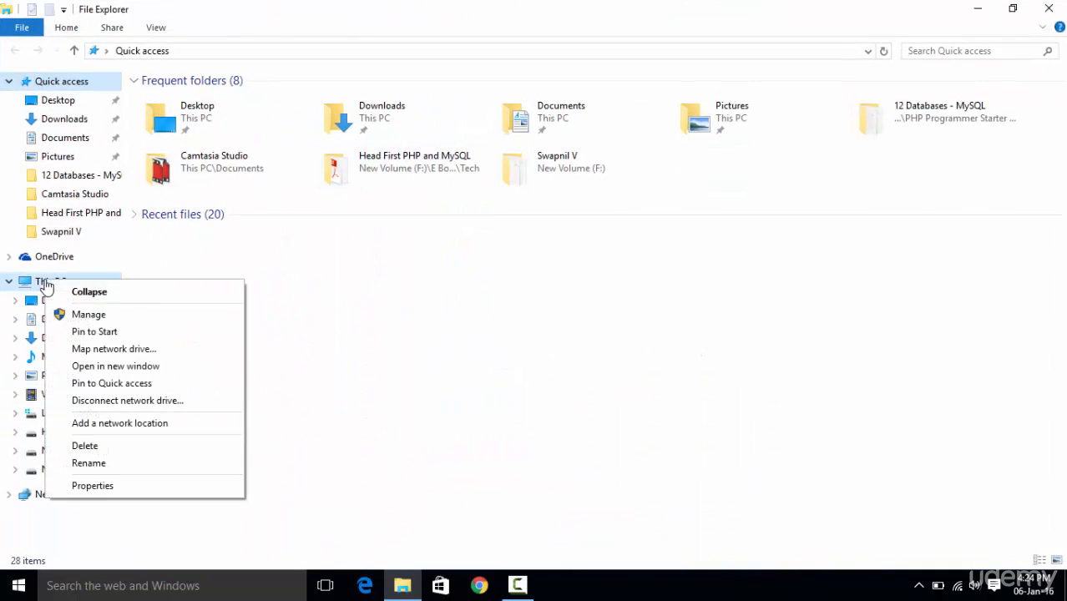
click(139, 492)
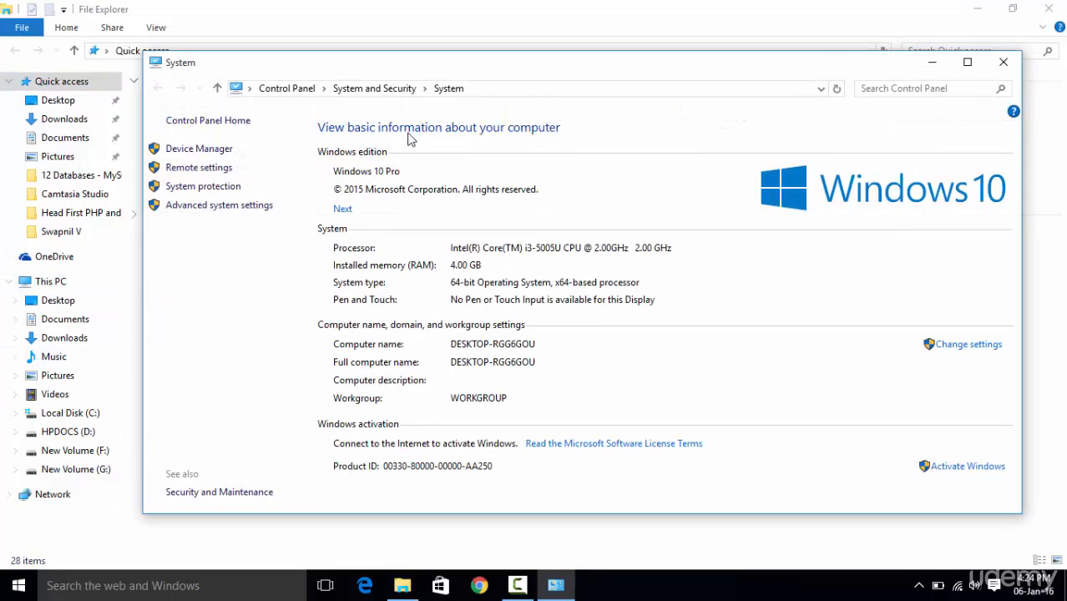
Open the Environment Variables dialog from the advanced system settings and reposition the dialogs.
click(210, 208)
drag(288, 138, 595, 94)
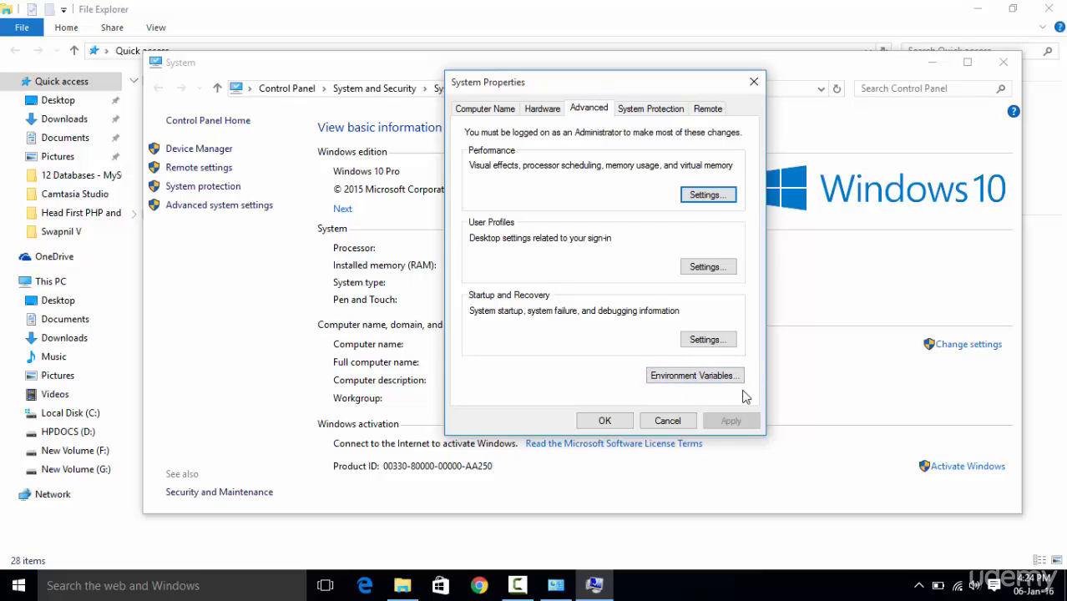
click(676, 376)
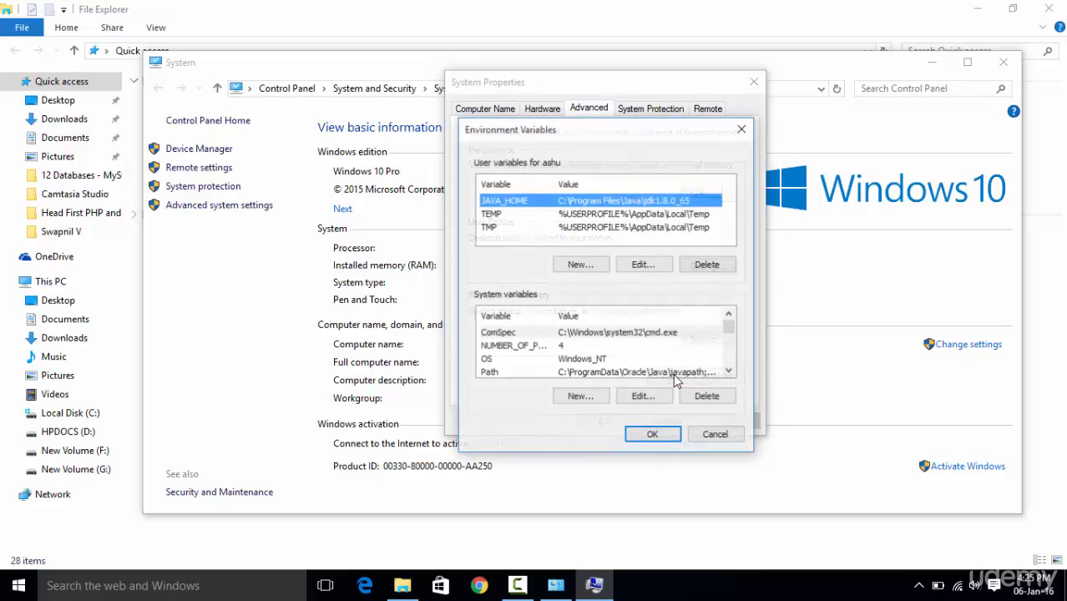
drag(584, 132, 635, 113)
Examine the user variables JAVA_HOME, TEMP and TMP in the Environment Variables dialog, ending with JAVA_HOME selected.
click(626, 195)
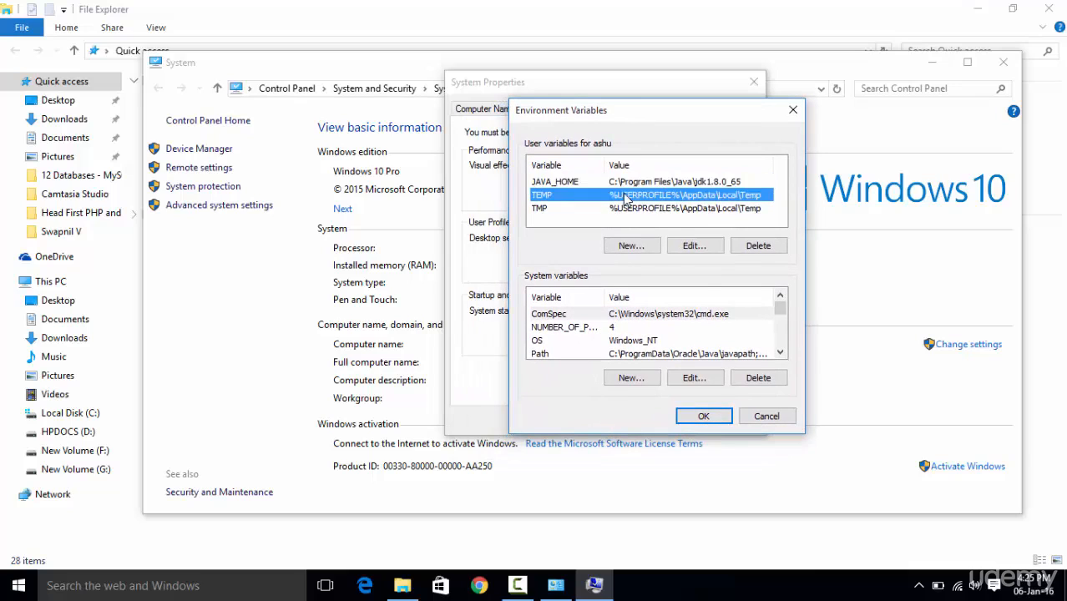
click(624, 208)
click(543, 195)
click(548, 209)
click(557, 183)
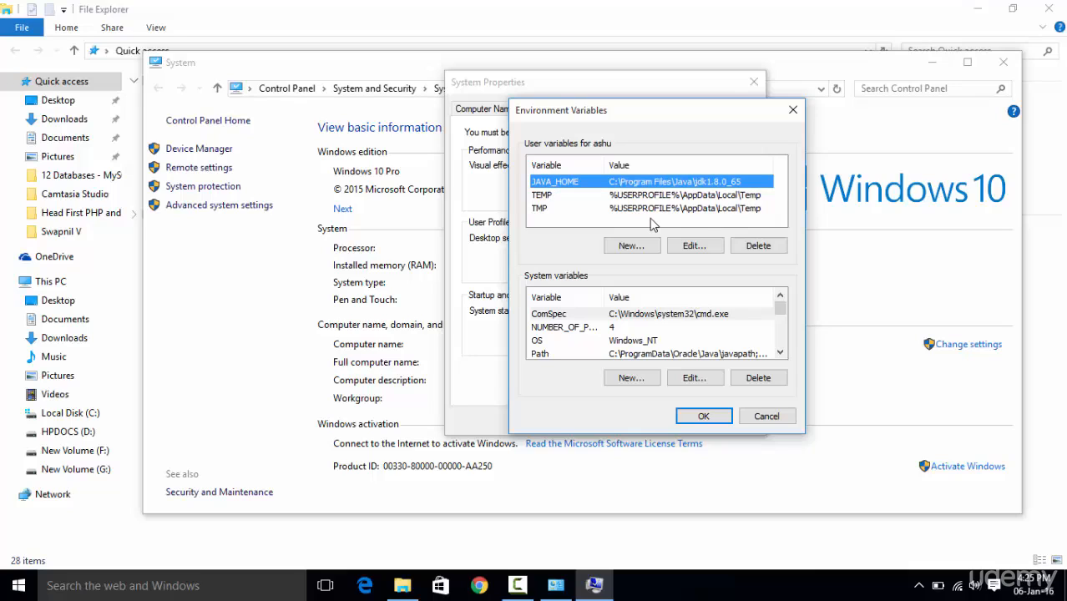
click(577, 196)
click(569, 184)
Close the Environment Variables dialog and minimize the System and File Explorer windows.
click(793, 109)
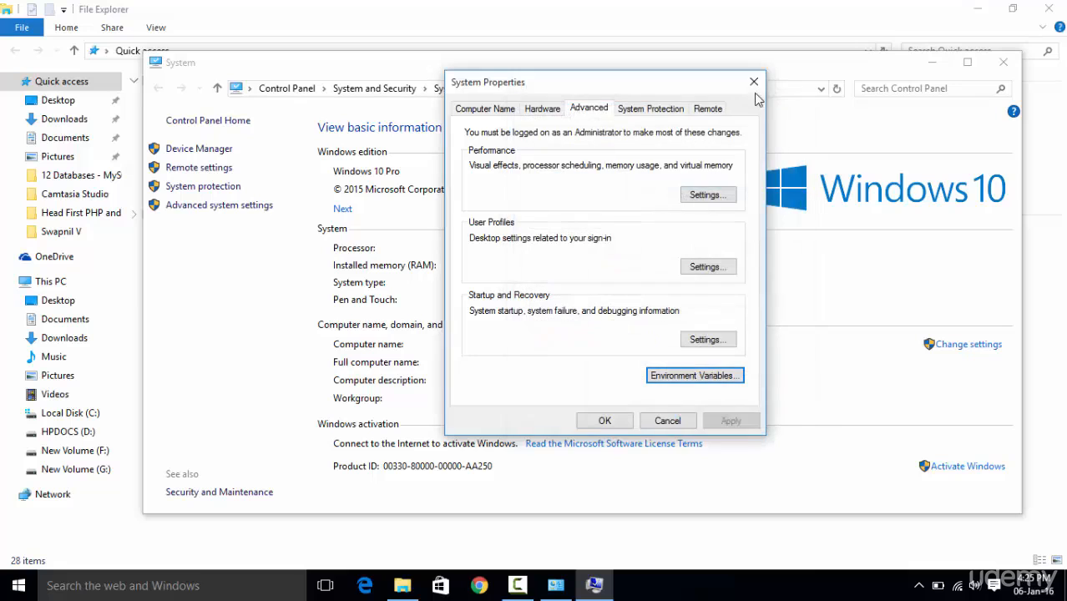
click(933, 70)
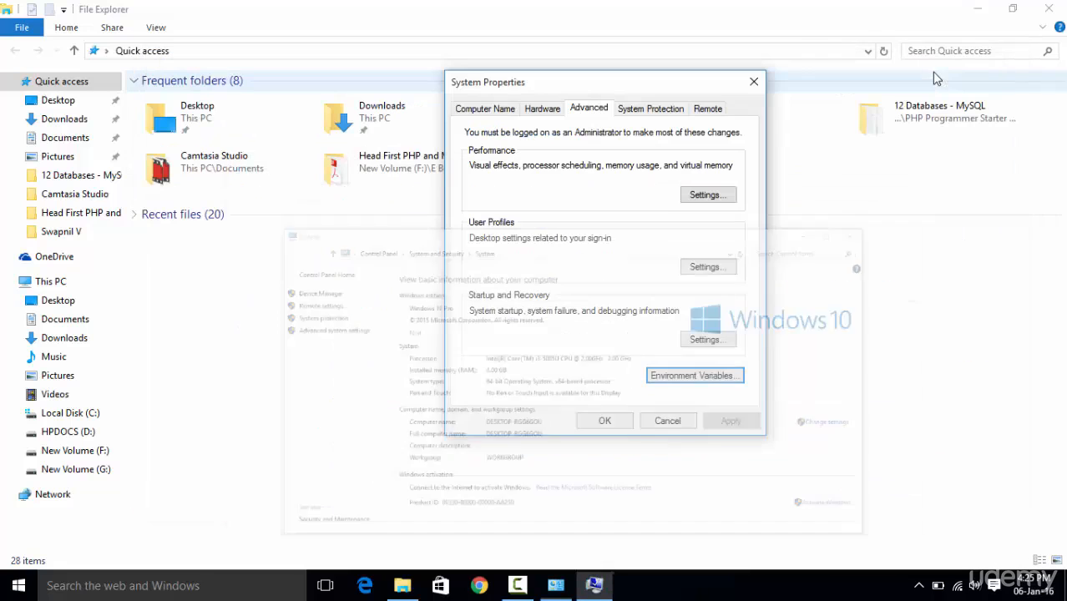
click(973, 10)
Browse in File Explorer to the folder C:\Program Files\Java\jdk1.8.0_65.
click(19, 585)
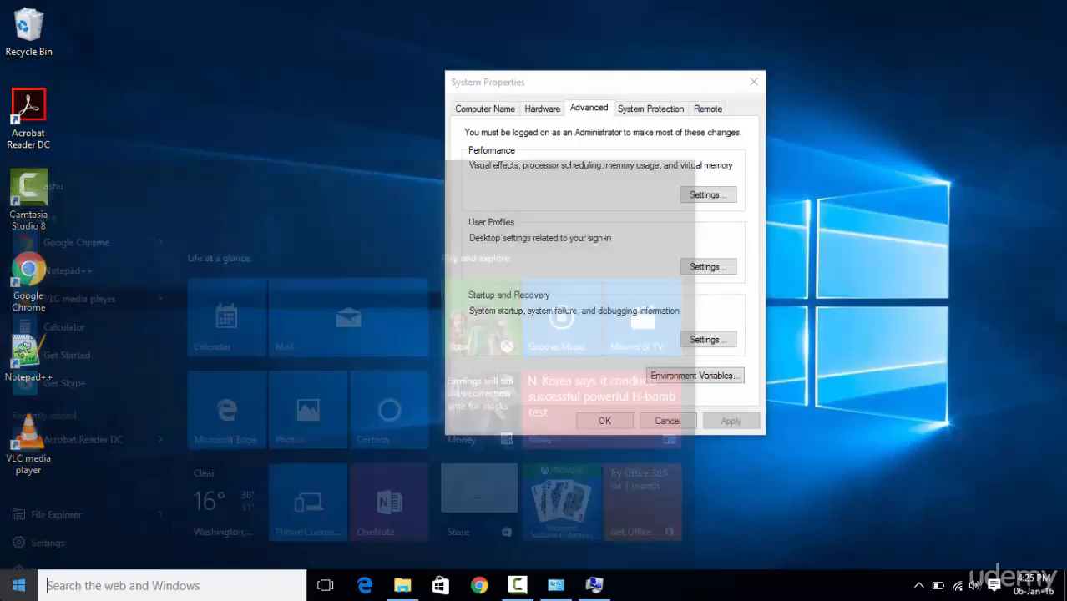
click(58, 470)
double_click(409, 231)
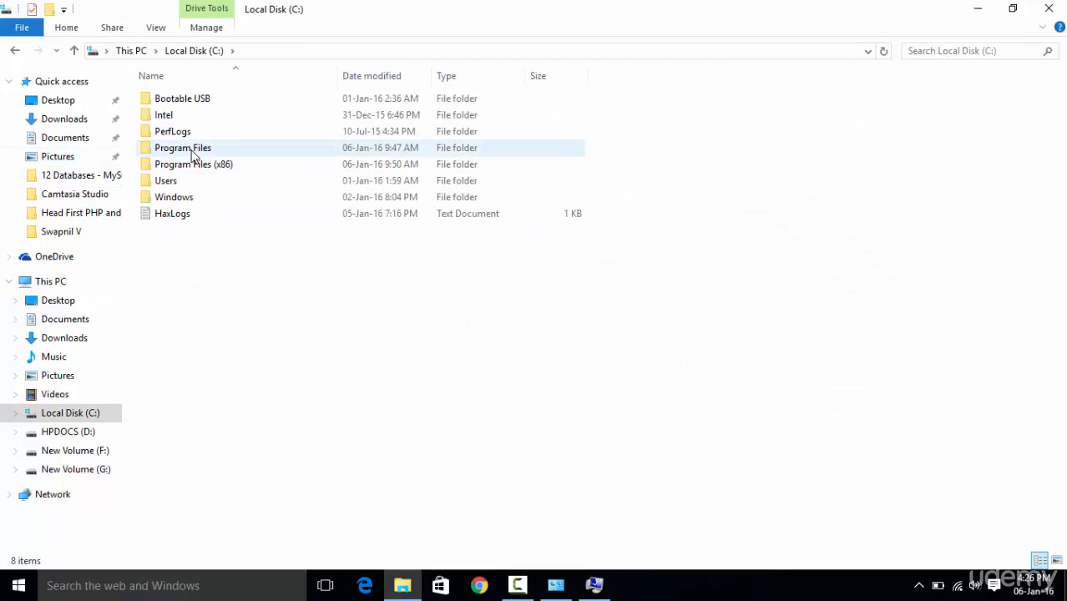
double_click(192, 156)
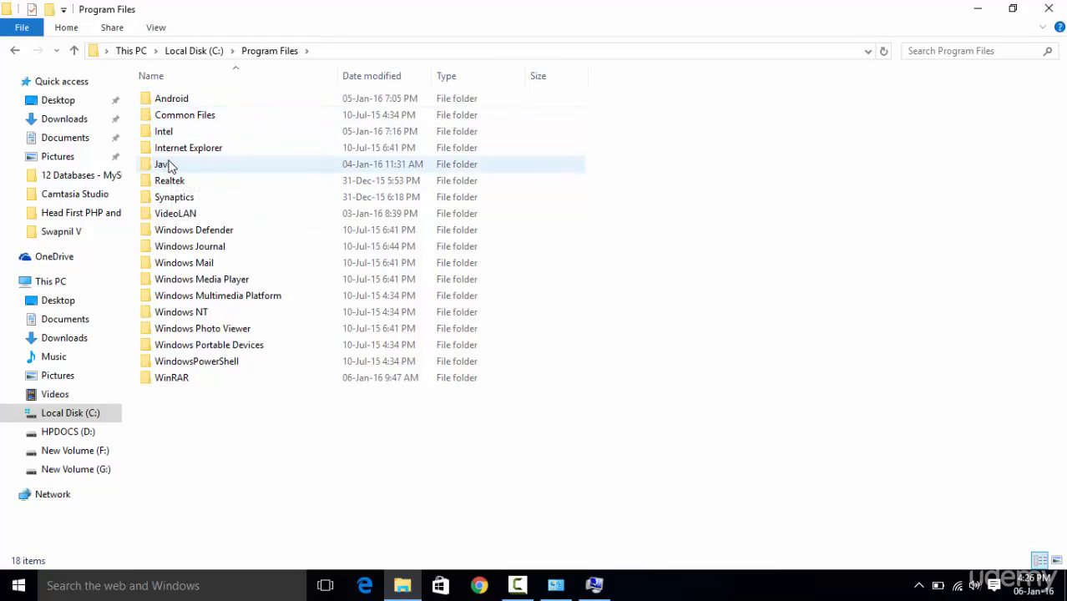
double_click(168, 166)
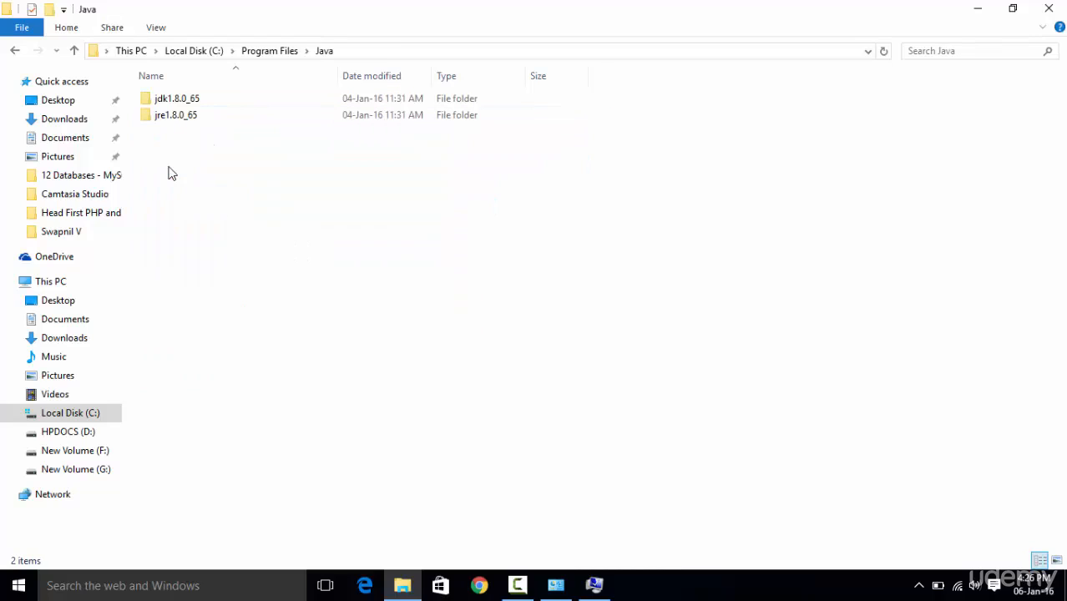
double_click(169, 100)
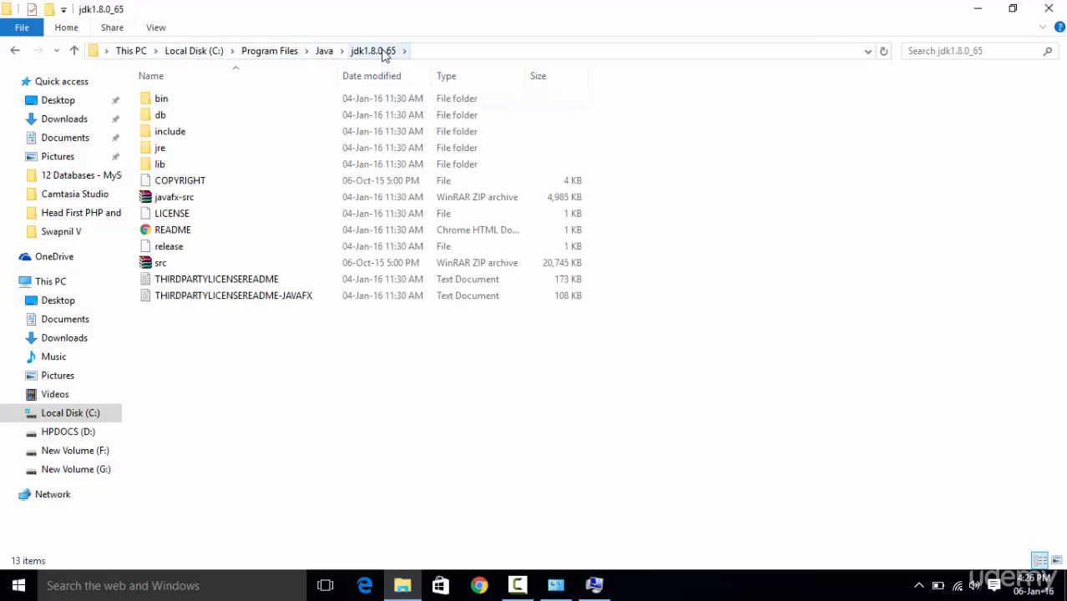
Copy the full path of the jdk1.8.0_65 folder, C:\Program Files\Java\jdk1.8.0_65, to the clipboard.
click(421, 52)
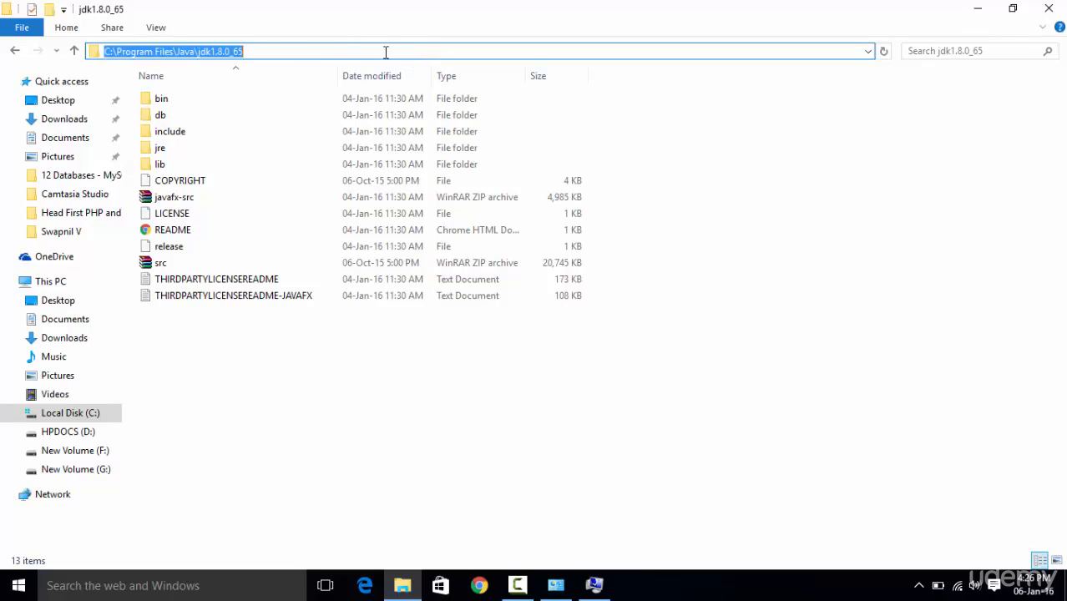
right_click(233, 52)
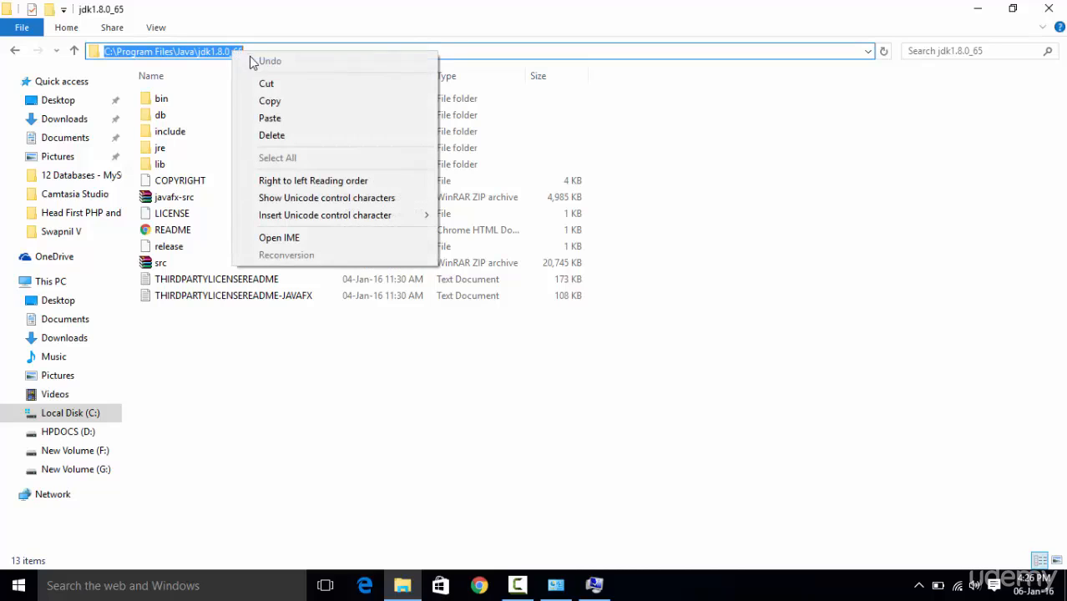
click(265, 101)
key(Escape)
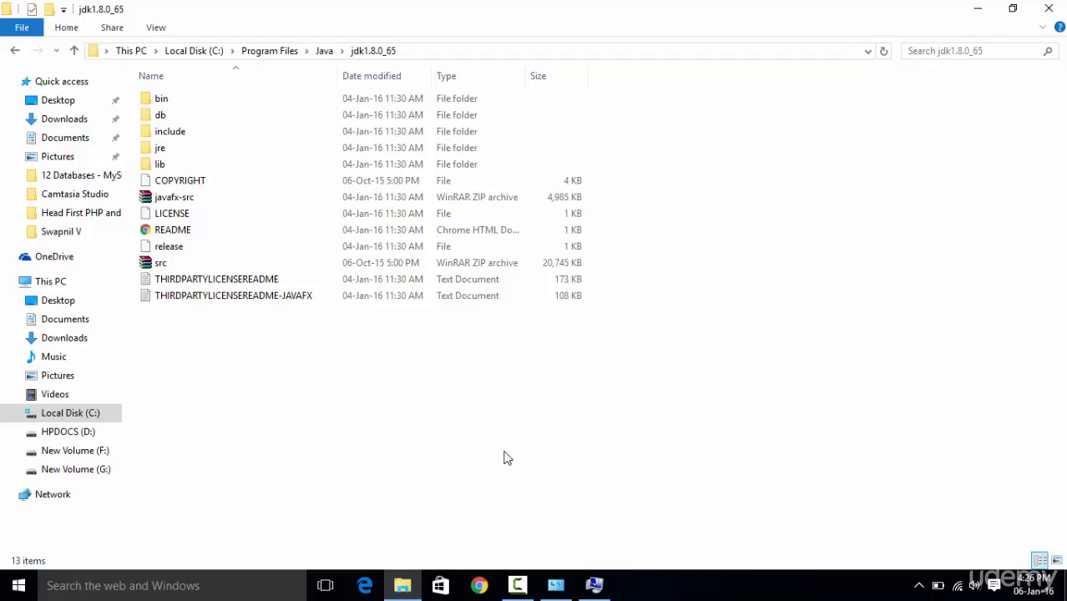
Bring back the System Properties dialog and open its Environment Variables dialog.
click(594, 586)
click(593, 586)
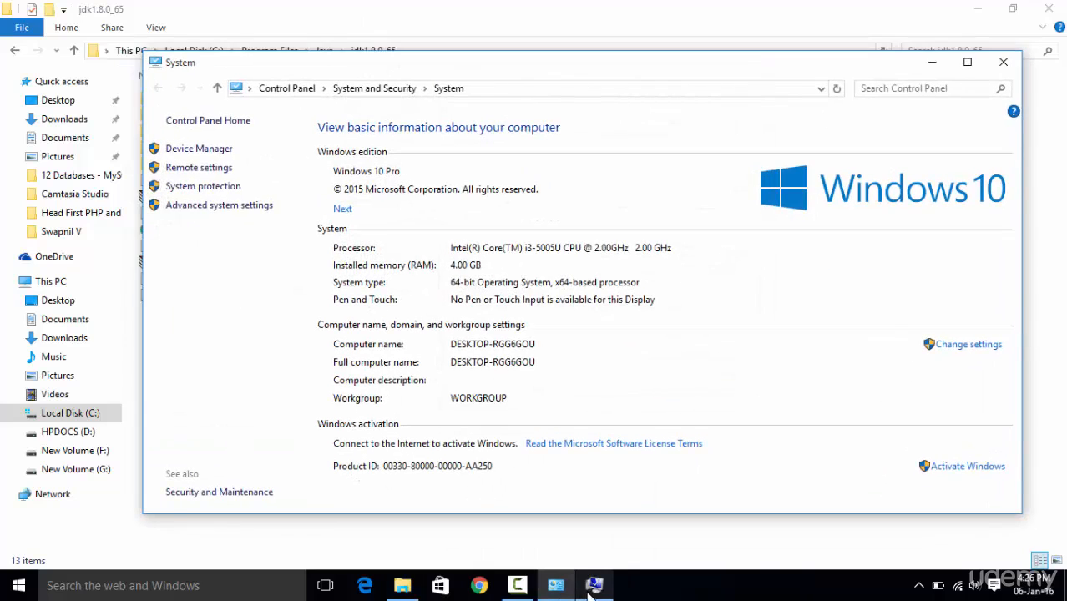
click(593, 586)
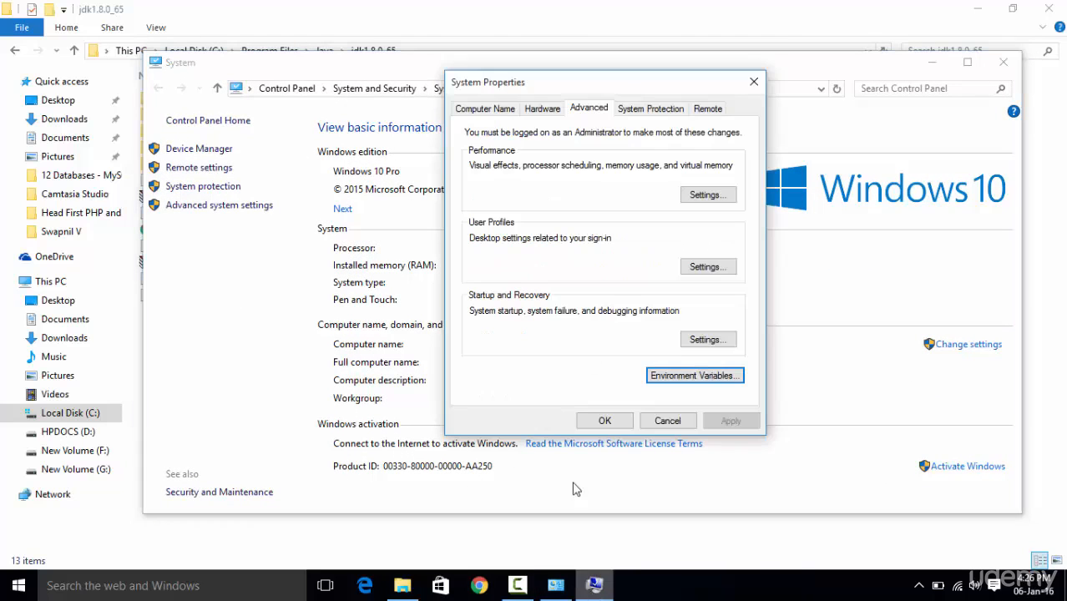
click(677, 373)
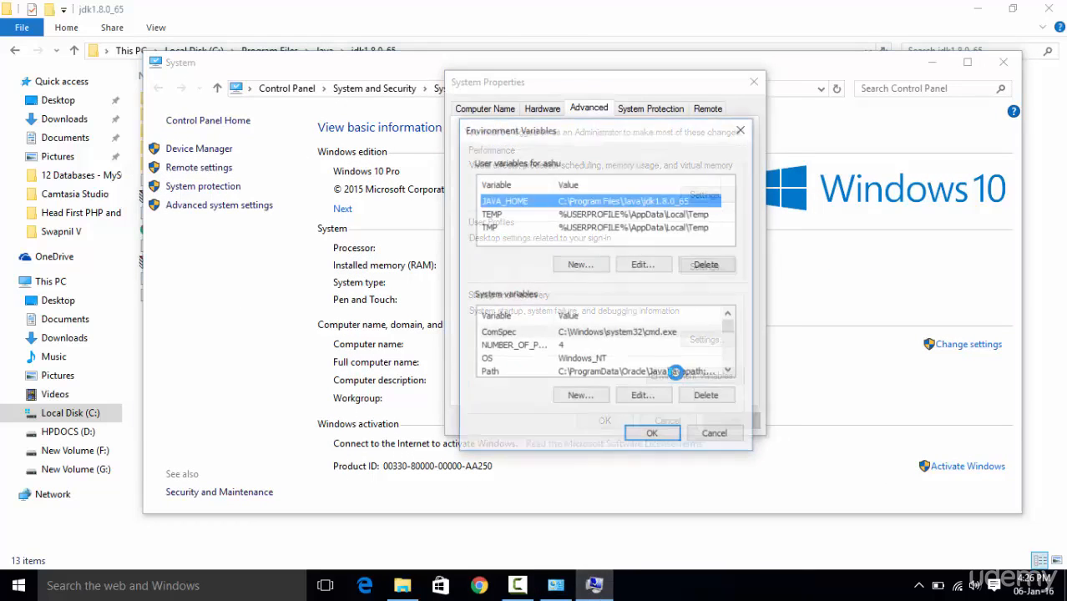
Start a new user variable, paste C:\Program Files\Java\jdk1.8.0_65 as its value, and cancel the entry.
click(578, 267)
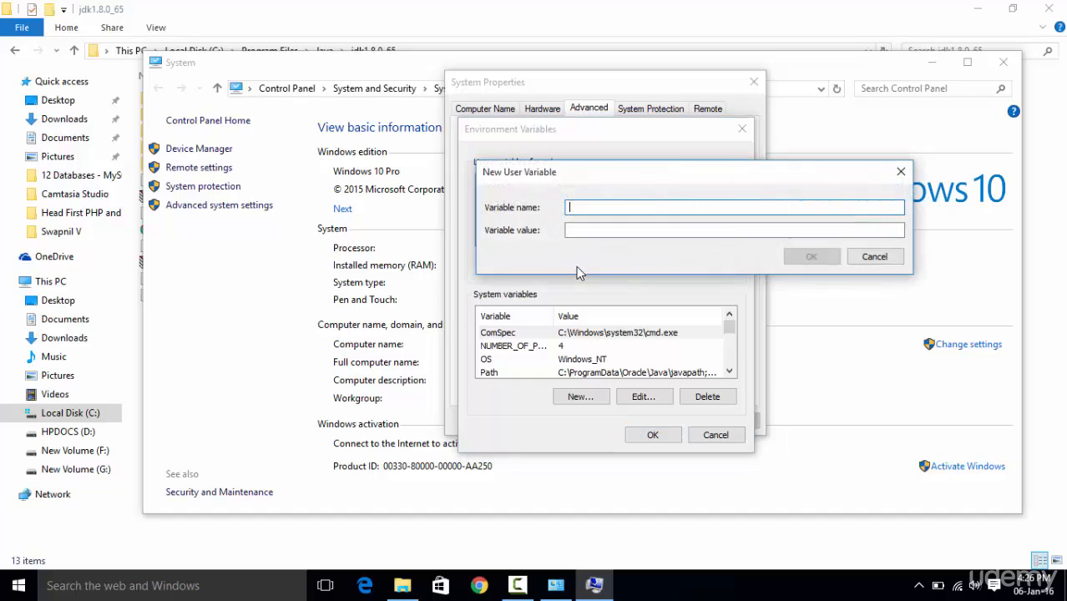
drag(605, 178, 566, 303)
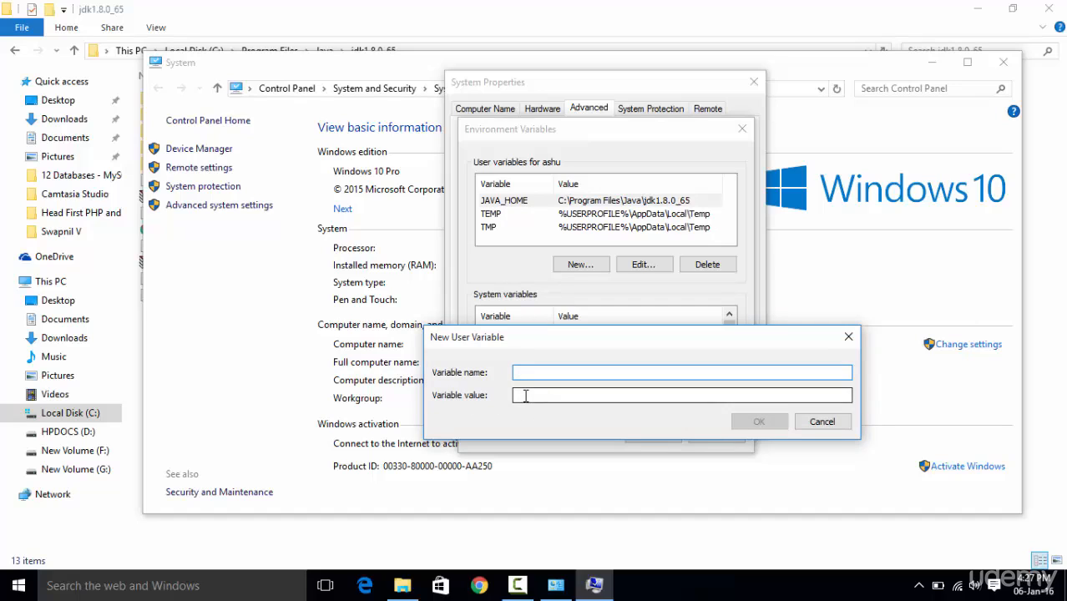
click(525, 395)
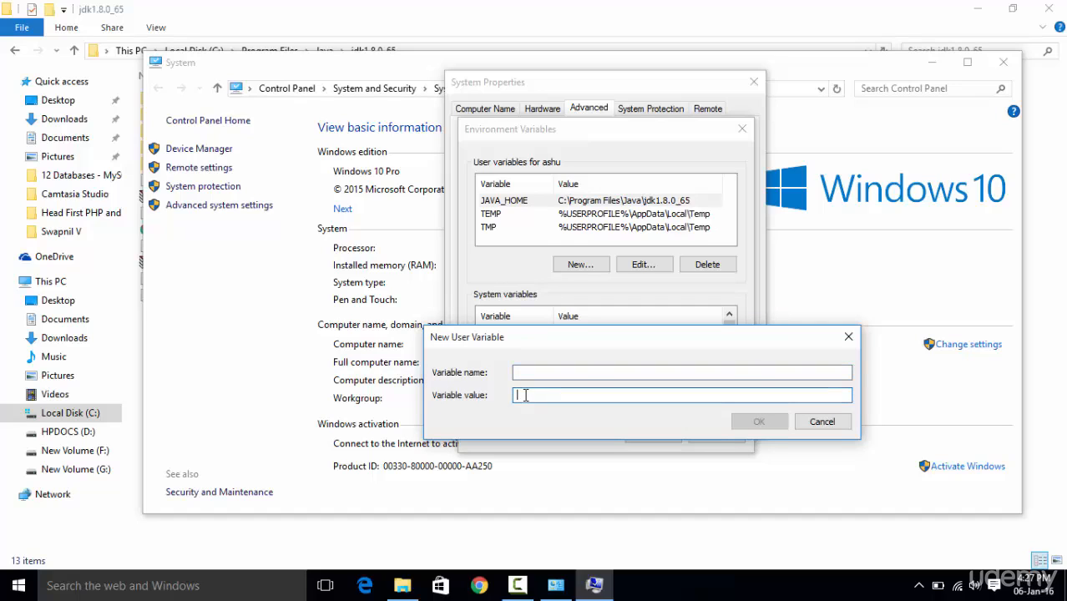
right_click(525, 395)
click(559, 247)
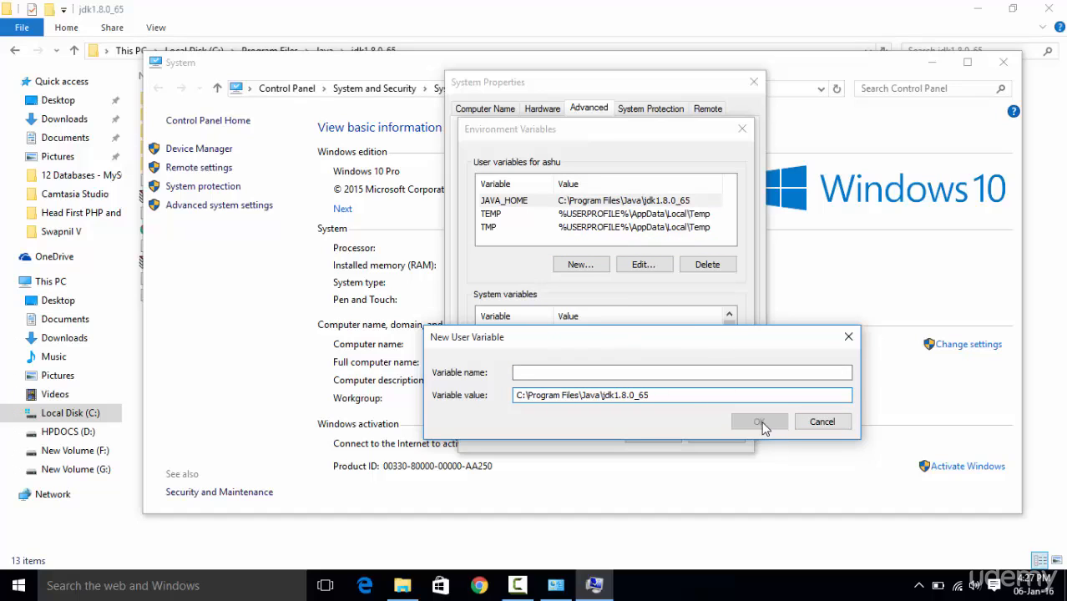
click(829, 421)
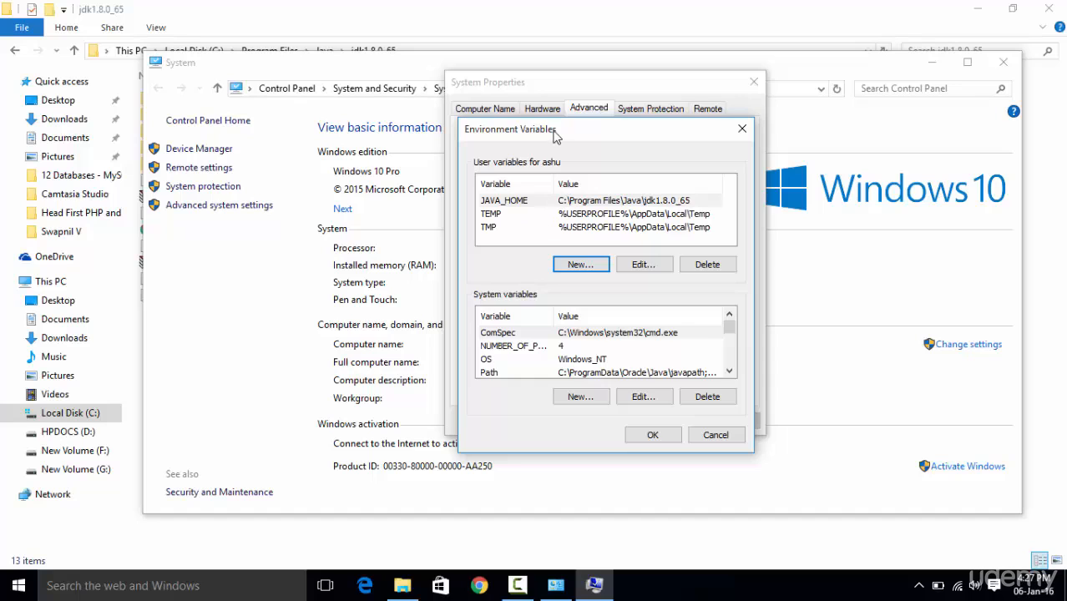
Close the Environment Variables and System Properties dialogs, the System window and File Explorer.
drag(552, 133, 567, 116)
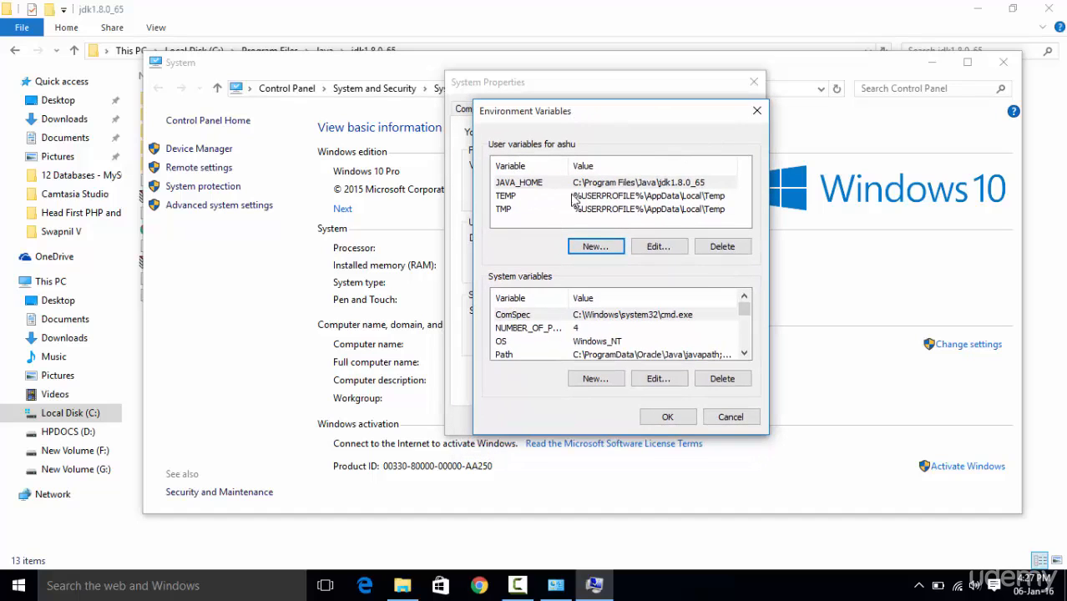
click(756, 112)
click(754, 82)
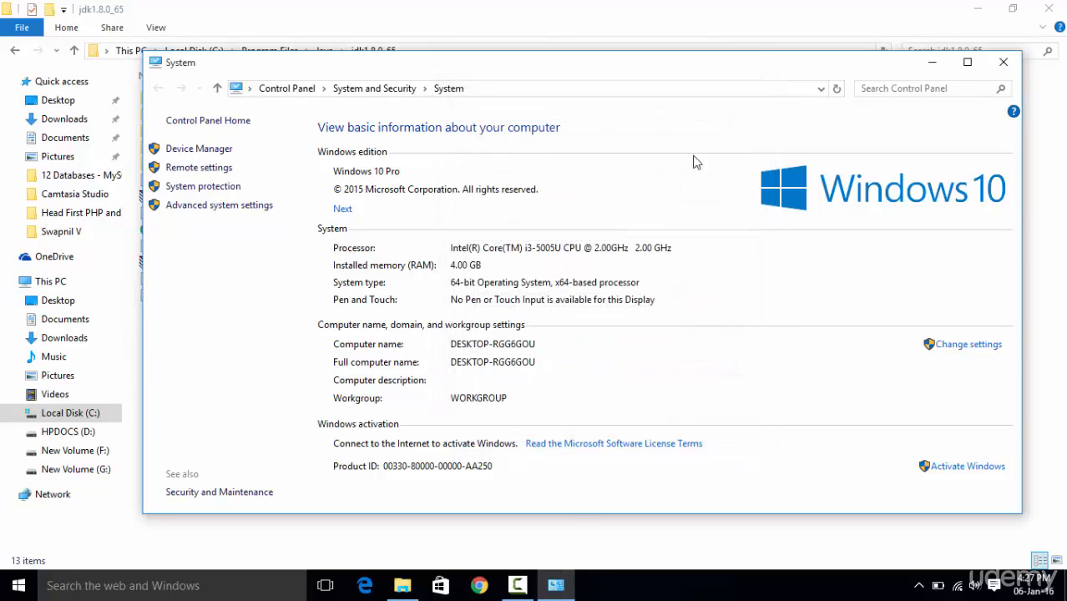
click(1002, 62)
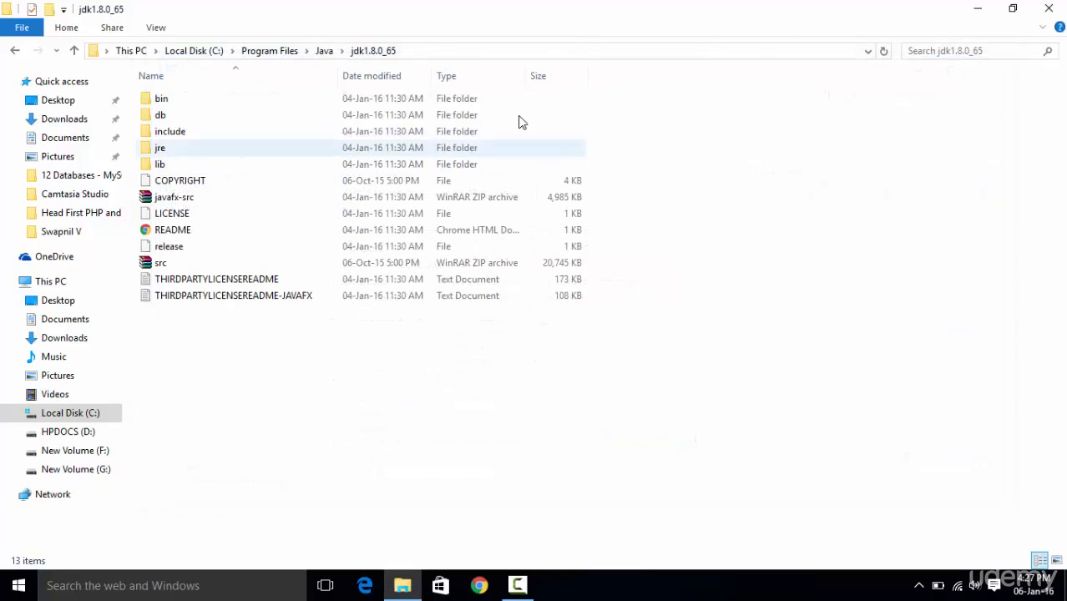
click(1060, 9)
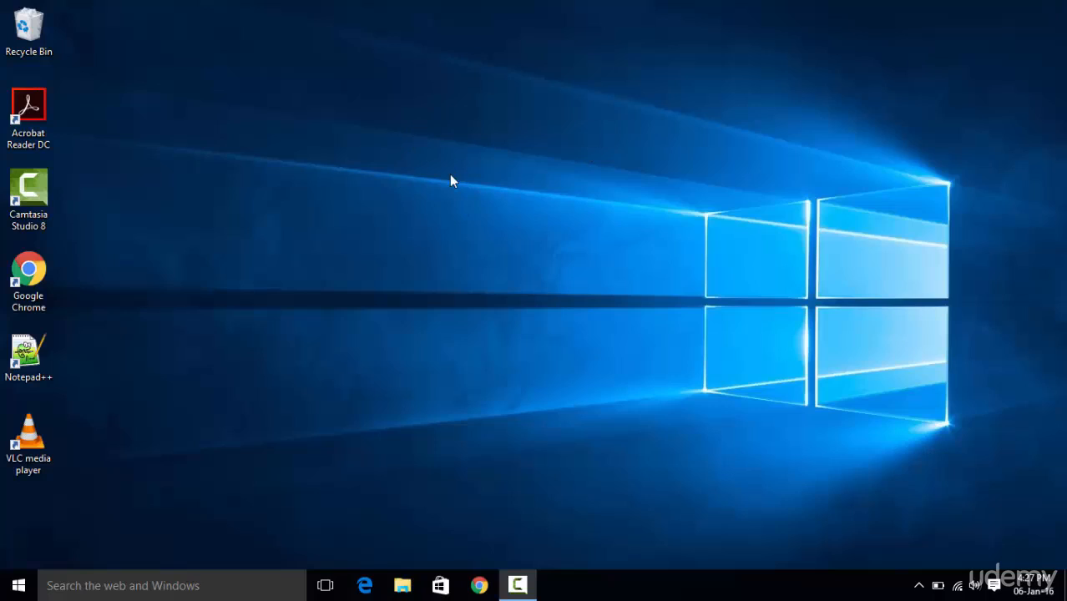
Switch to Google Chrome, add a second new tab, and return to the first tab.
click(478, 585)
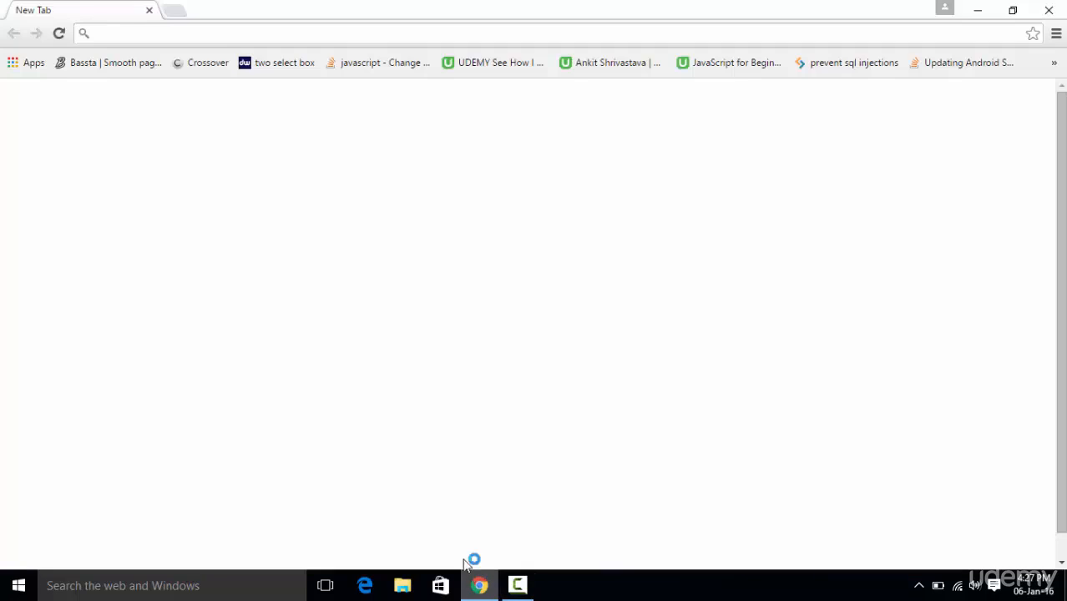
click(175, 11)
click(126, 18)
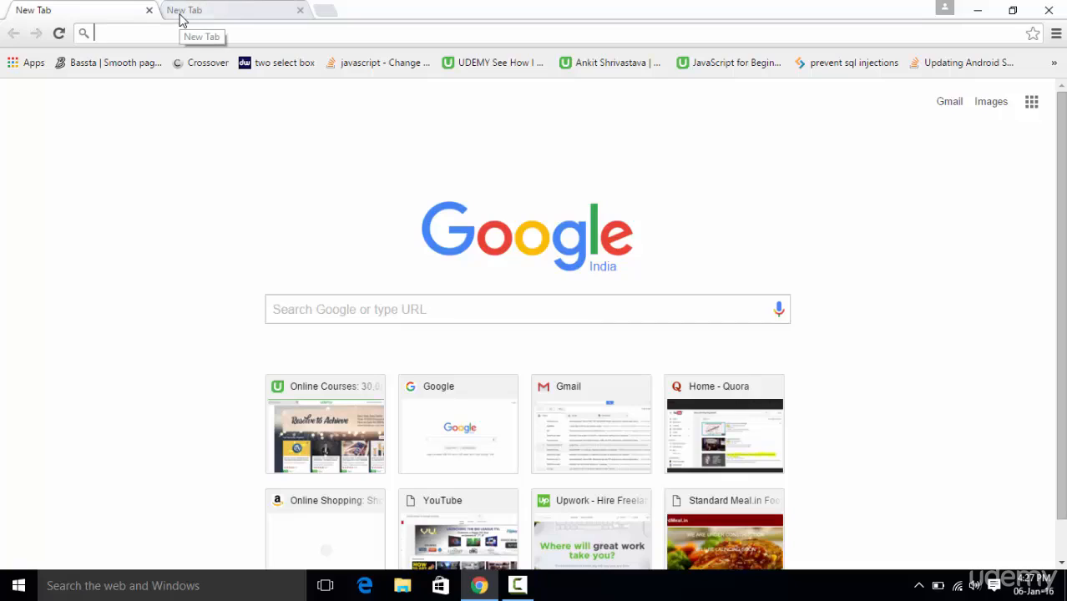